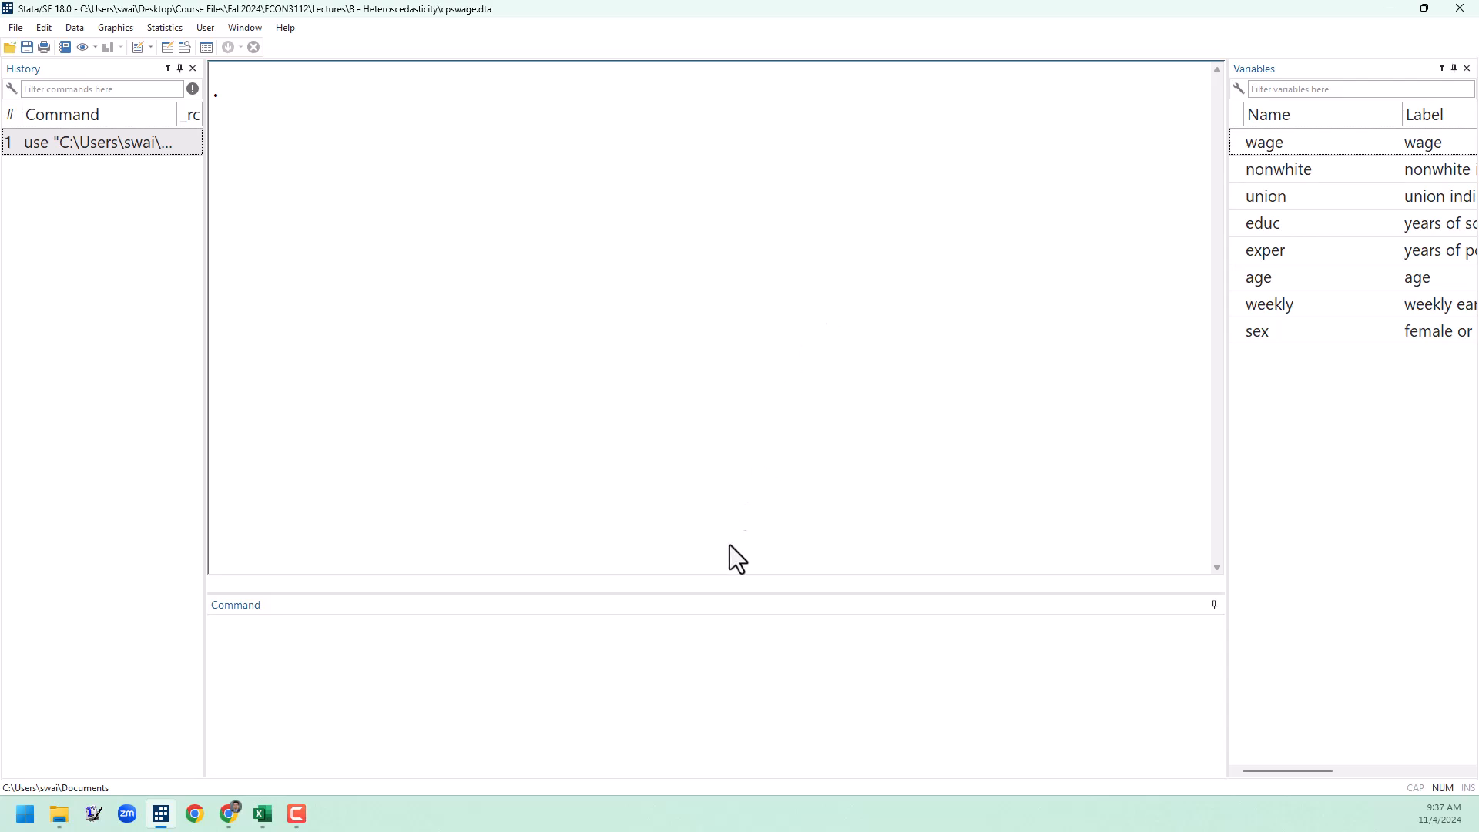
# Step: Run an OLS regression of wage on educ and exper
pyautogui.click(671, 705)
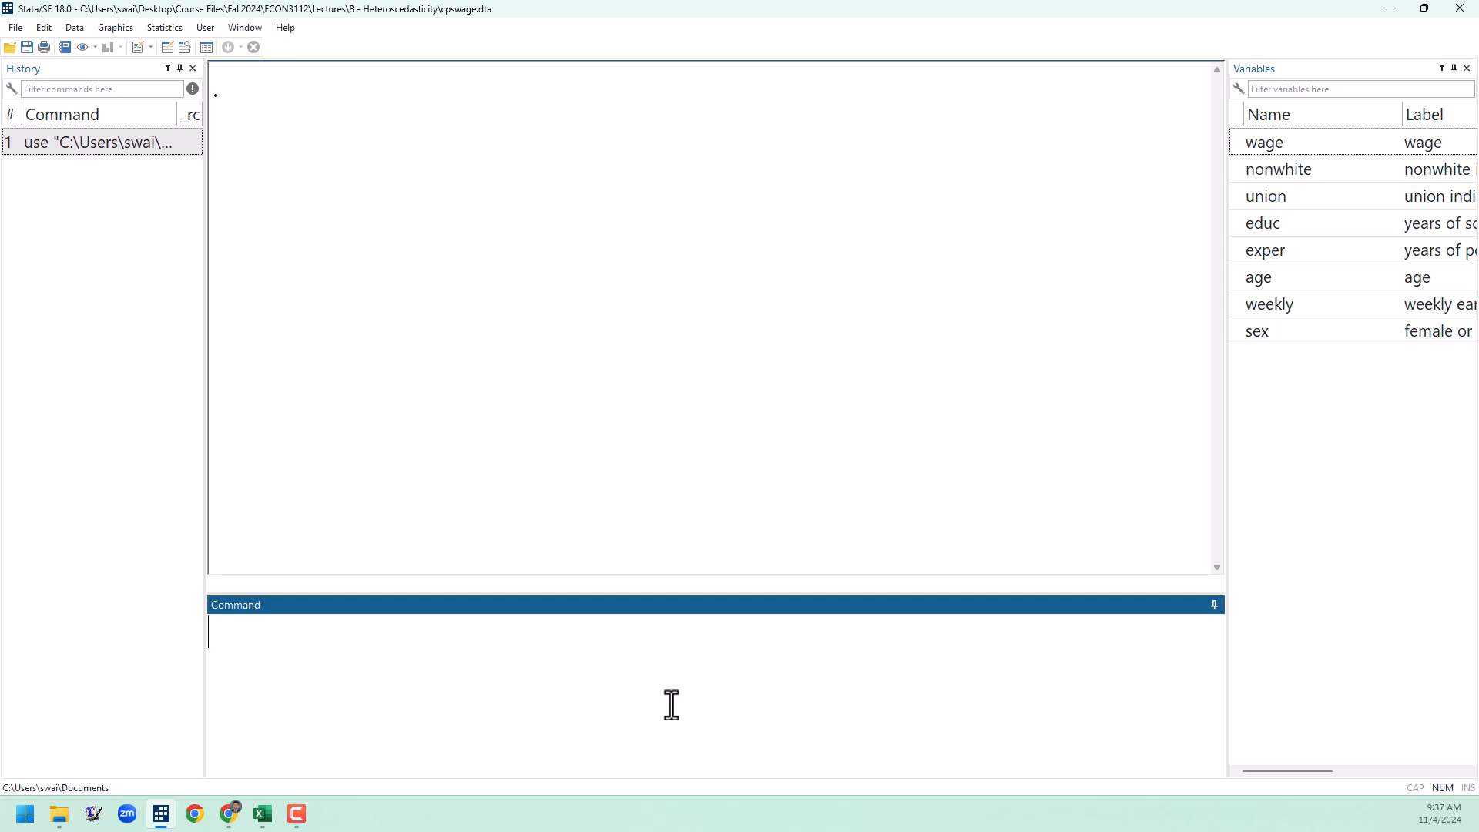
pyautogui.write('reg wage educ exper')
pyautogui.press('Return')
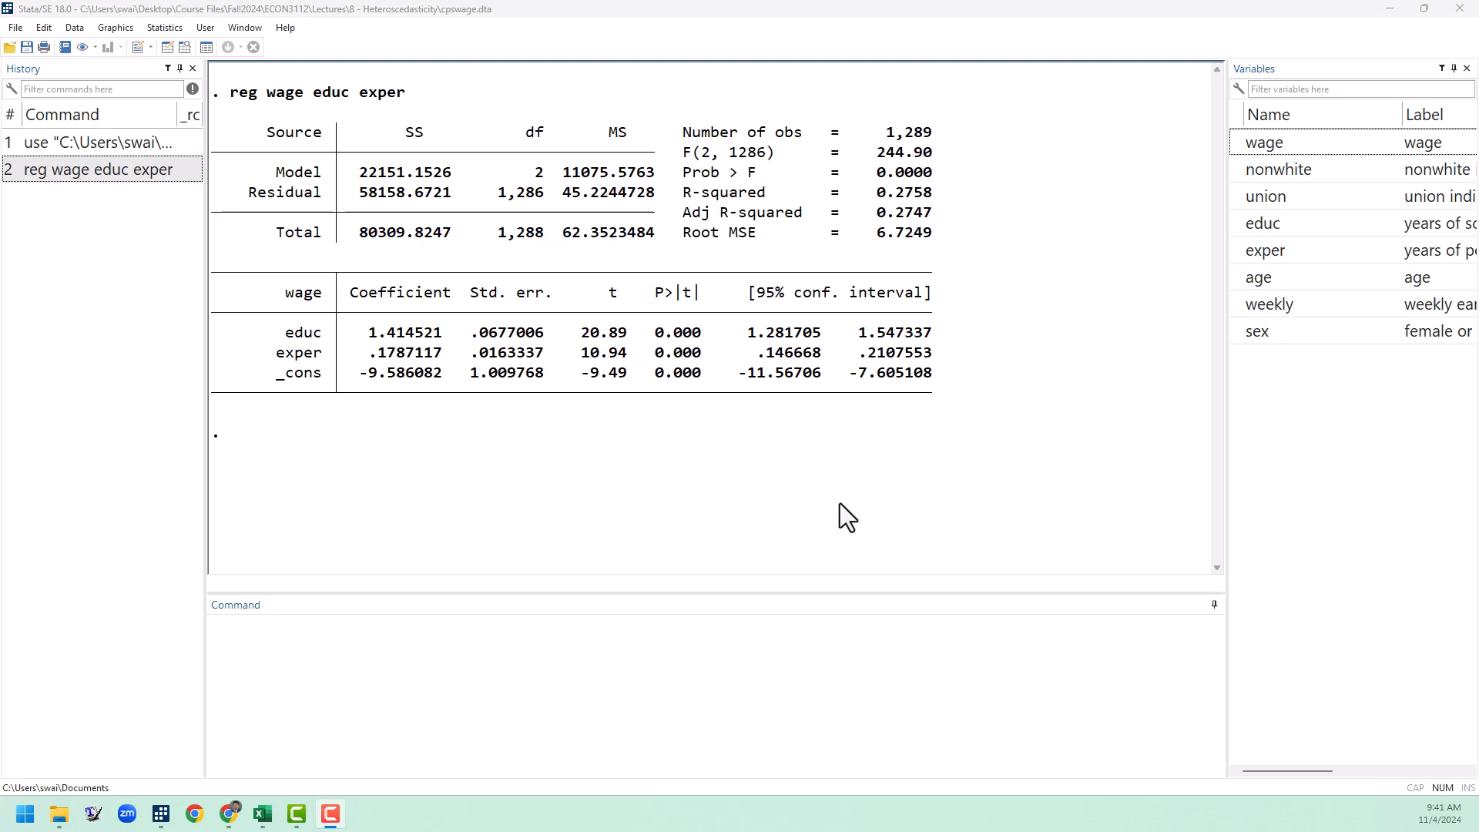
# Step: Rerun the regression of wage on educ and exper with the robust option and compare its output with the first regression
pyautogui.click(176, 170)
pyautogui.click(628, 705)
pyautogui.write(', robust')
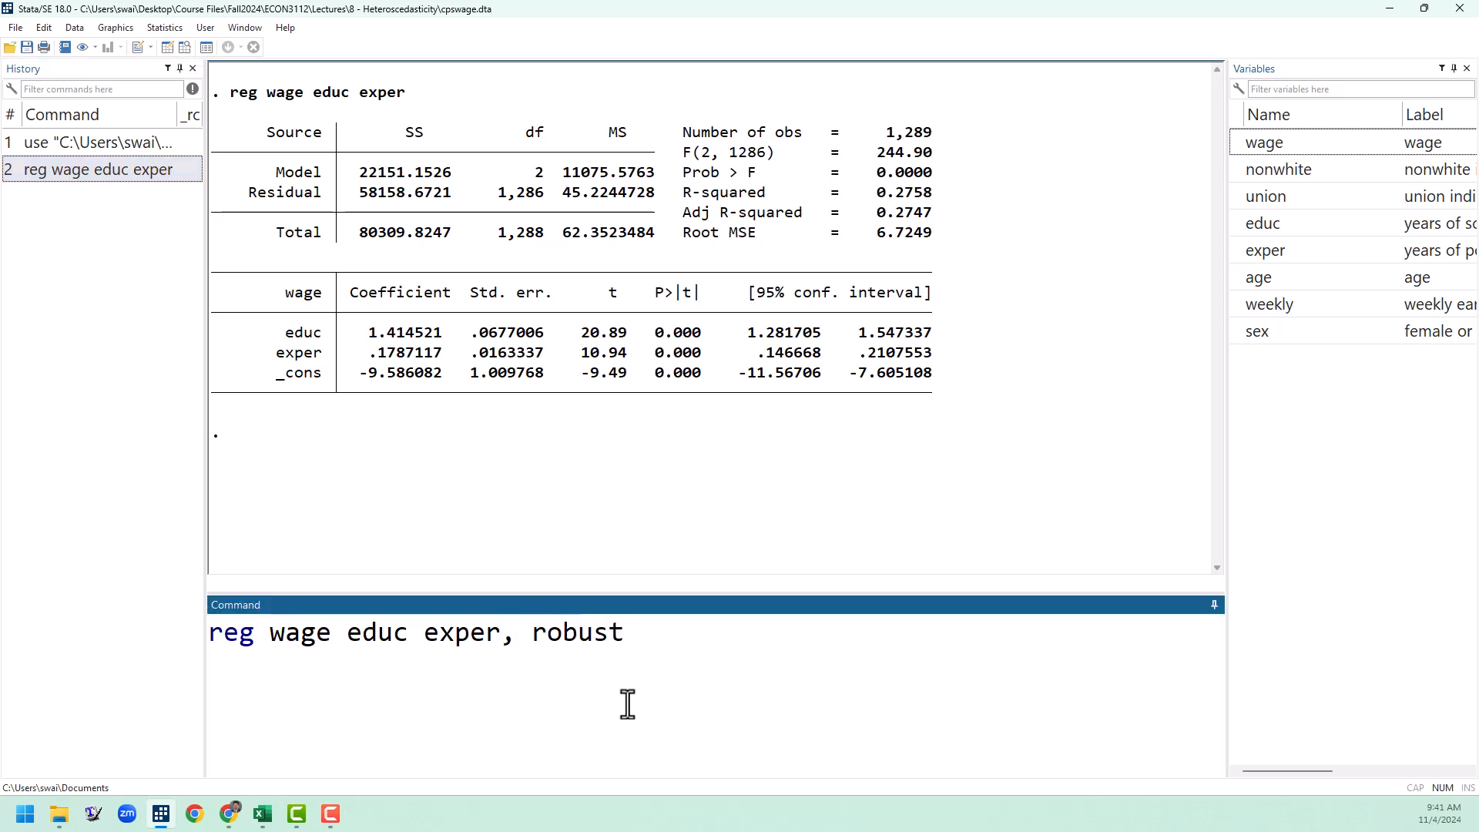
pyautogui.press('Return')
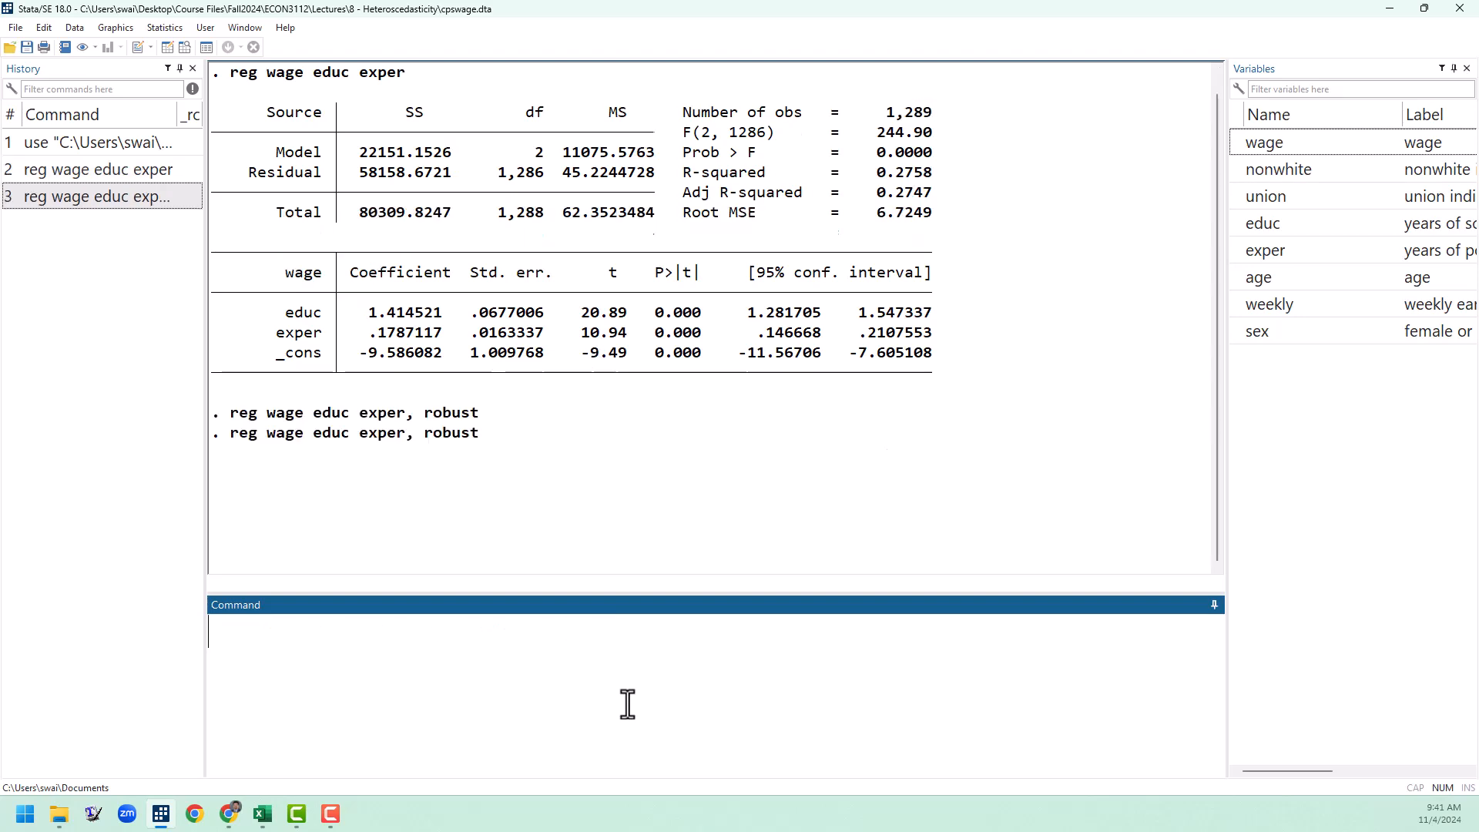
pyautogui.scroll(1, 489, 320)
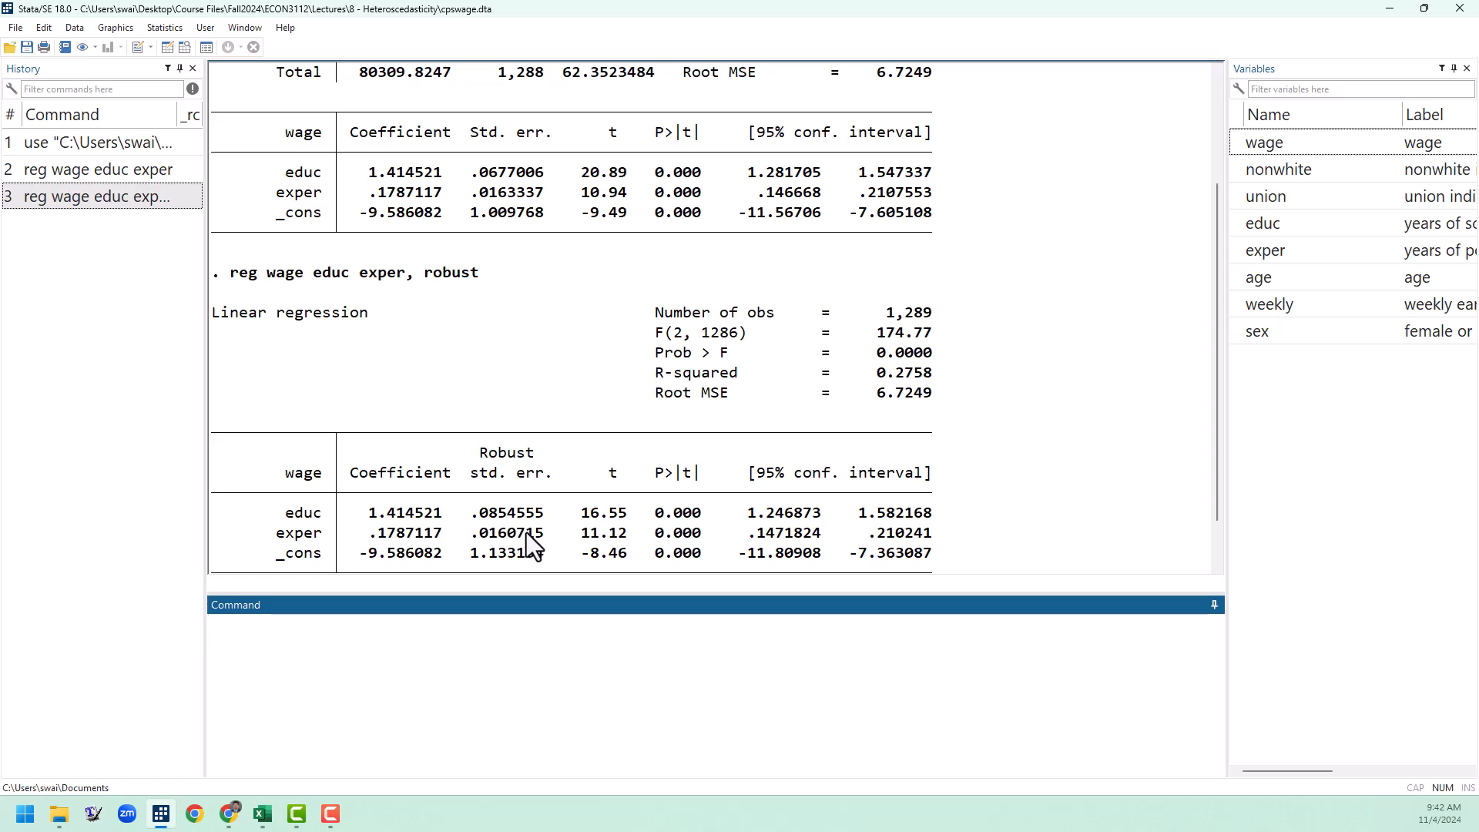
pyautogui.scroll(2, 841, 446)
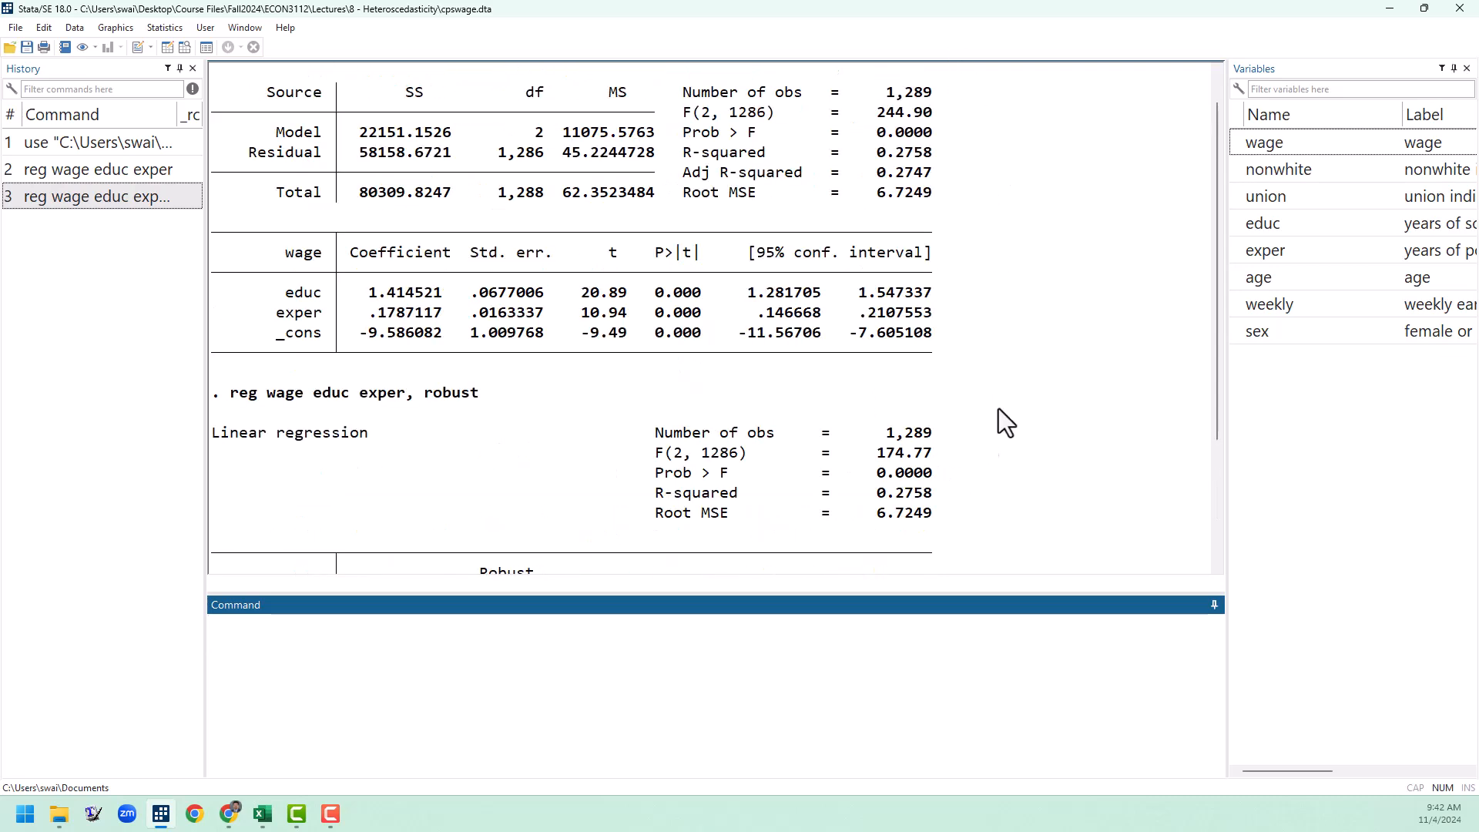
pyautogui.scroll(-3, 1018, 452)
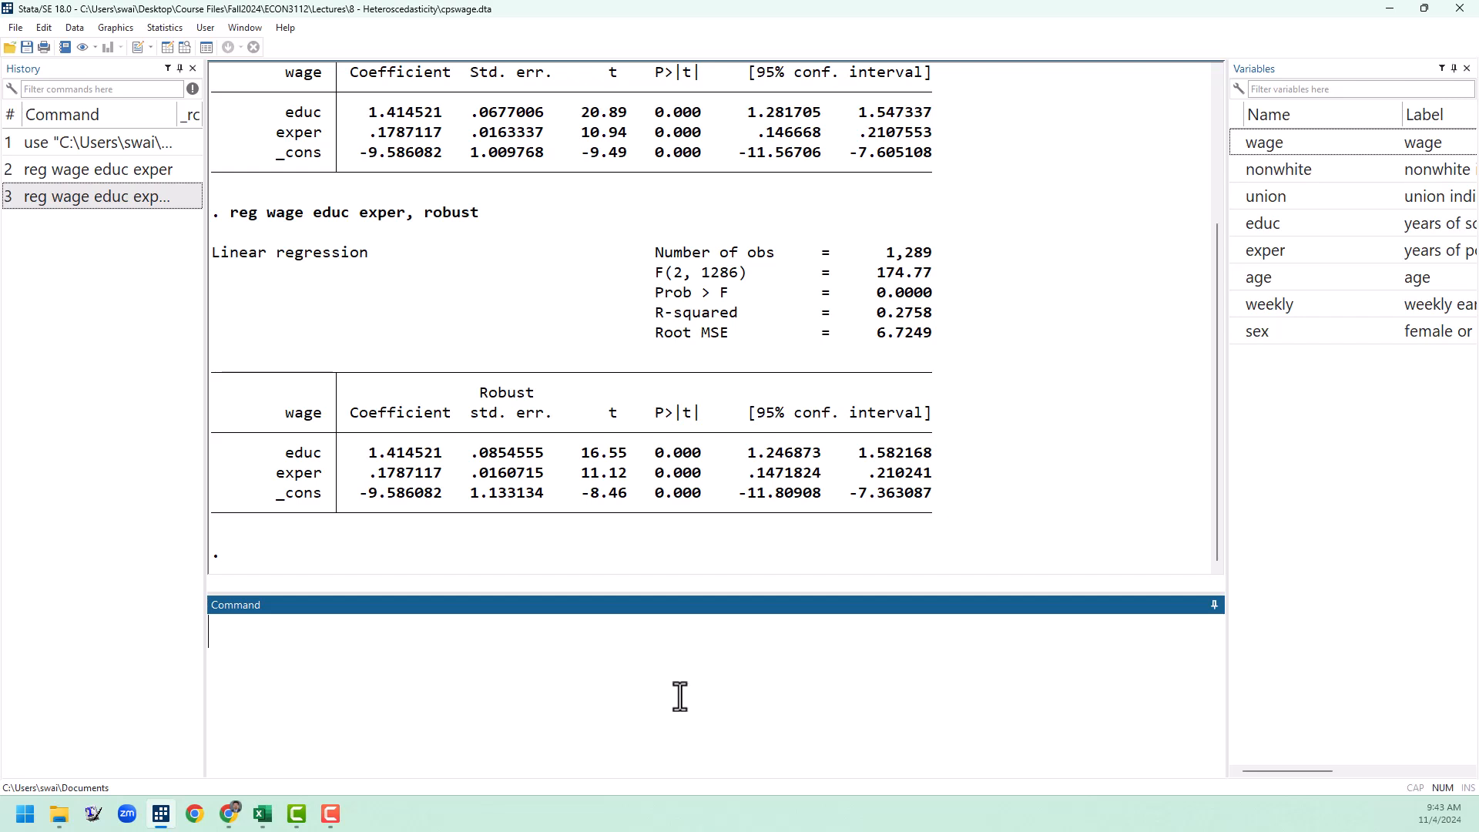
# Step: Predict the residuals of the robust wage regression into a new variable named uhat
pyautogui.write('predict ')
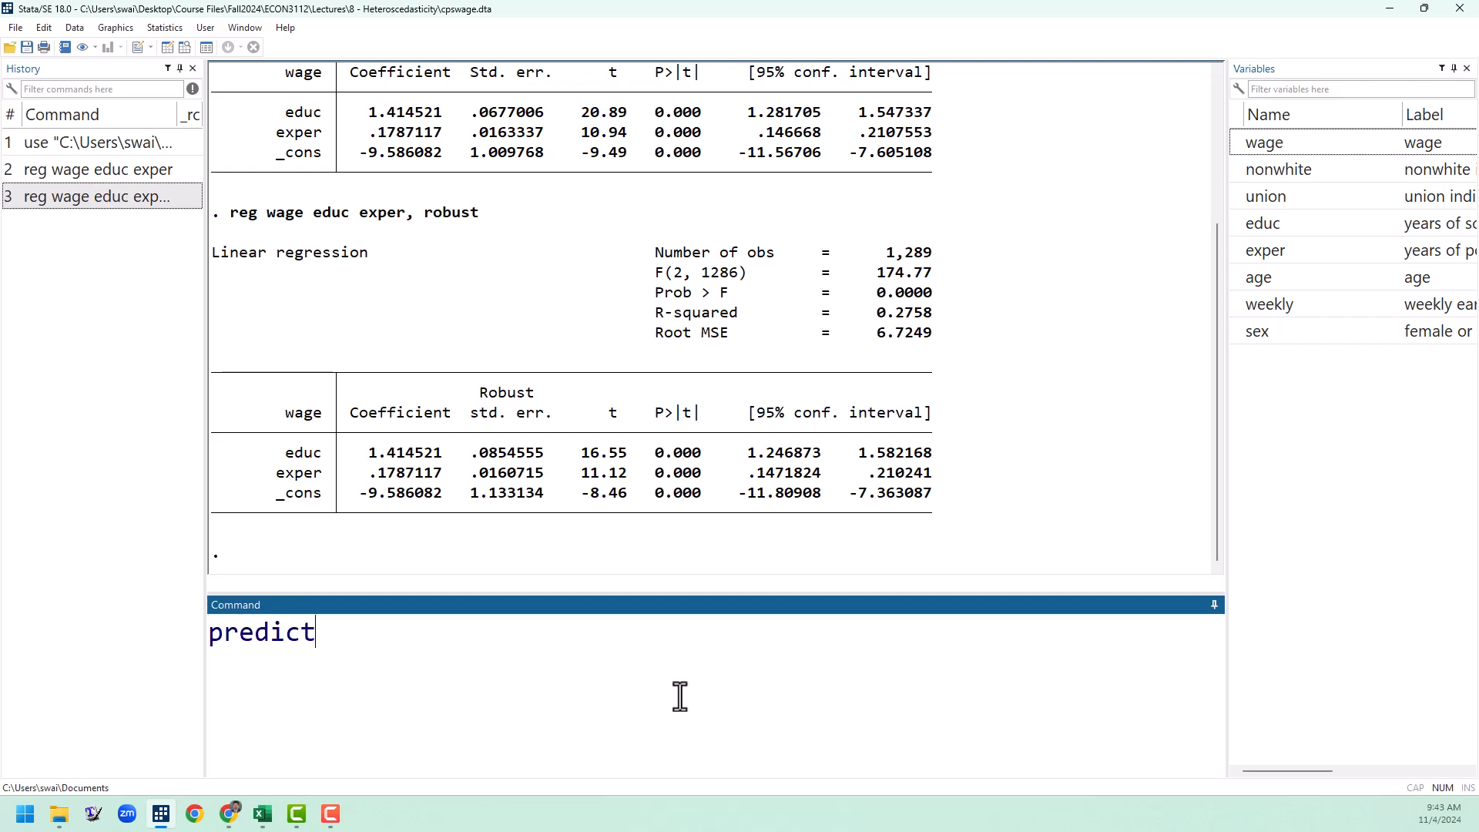
pyautogui.write('uhat, residual')
pyautogui.press('Return')
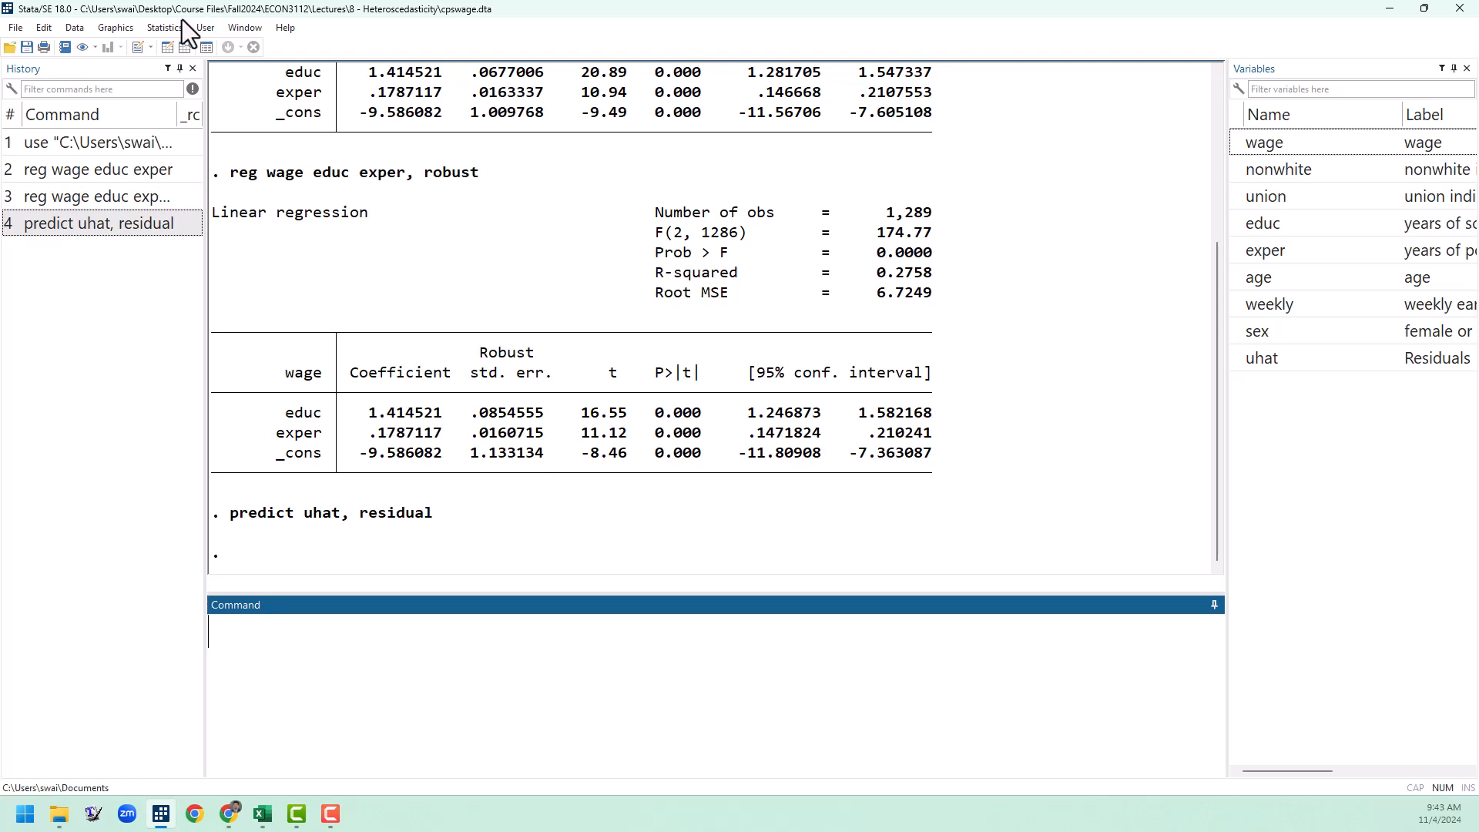
# Step: Browse the dataset to inspect the uhat column, and close the data view
pyautogui.click(185, 48)
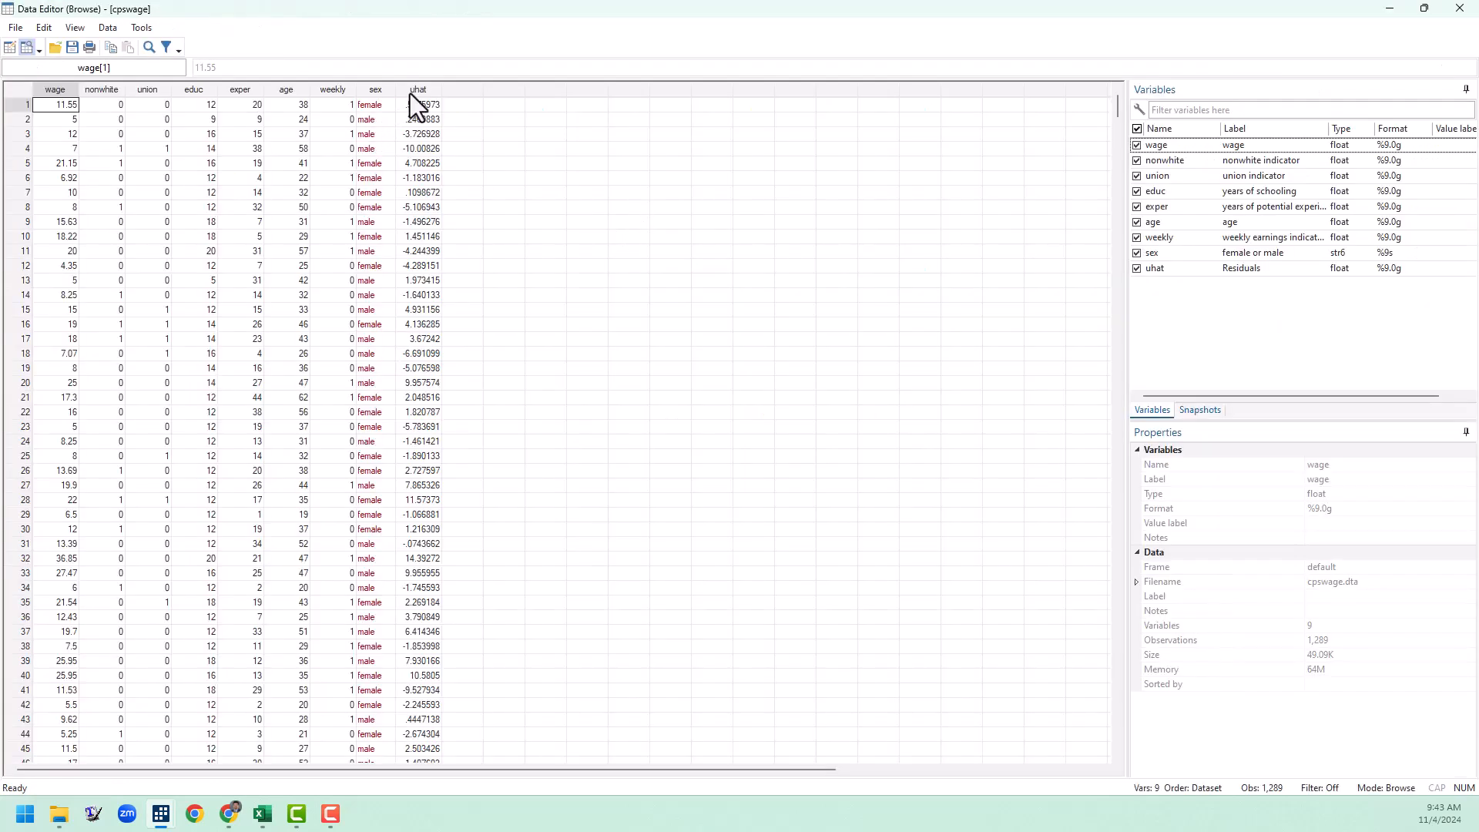
pyautogui.click(419, 90)
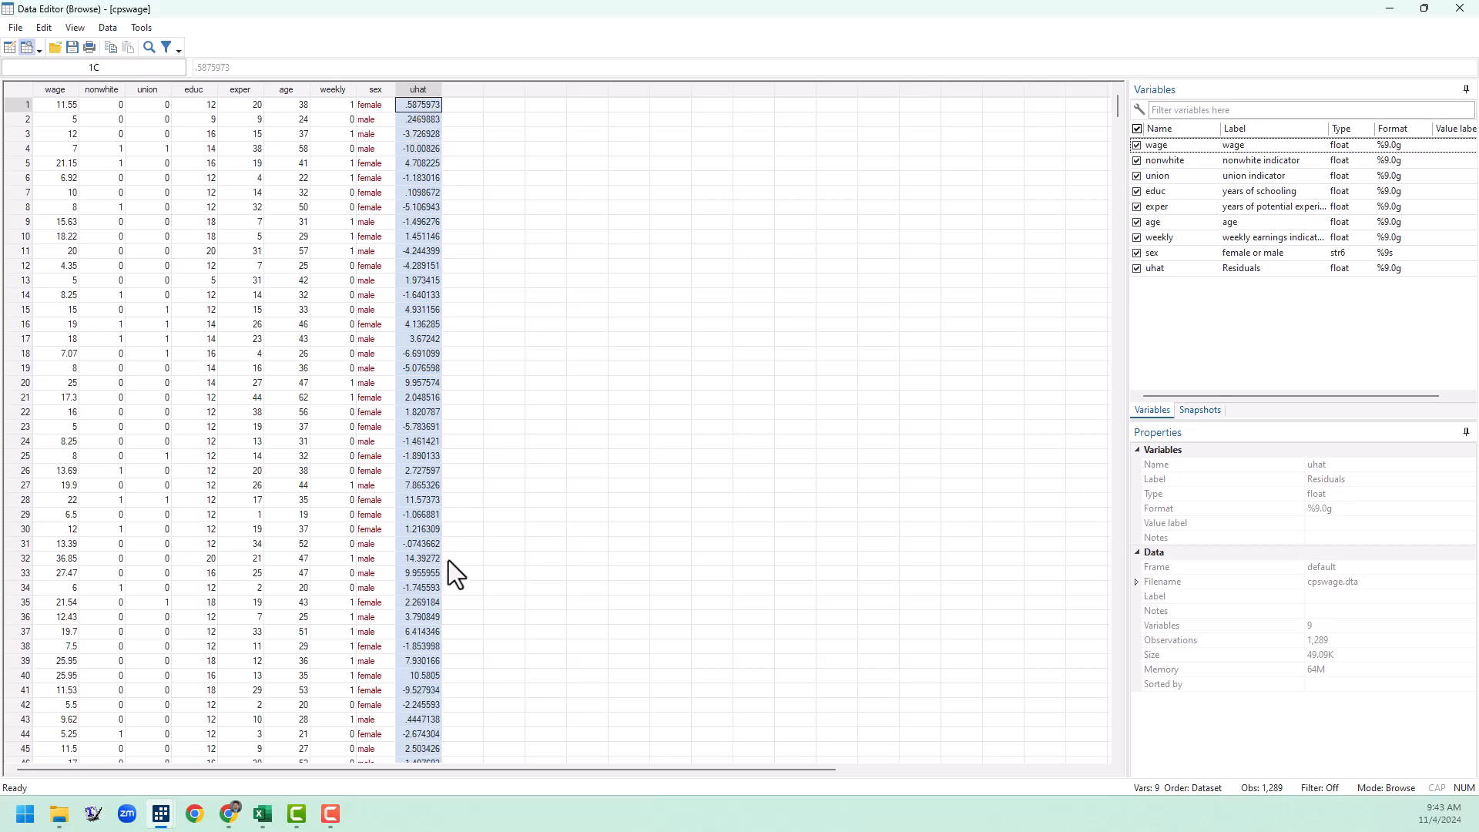
pyautogui.click(1460, 8)
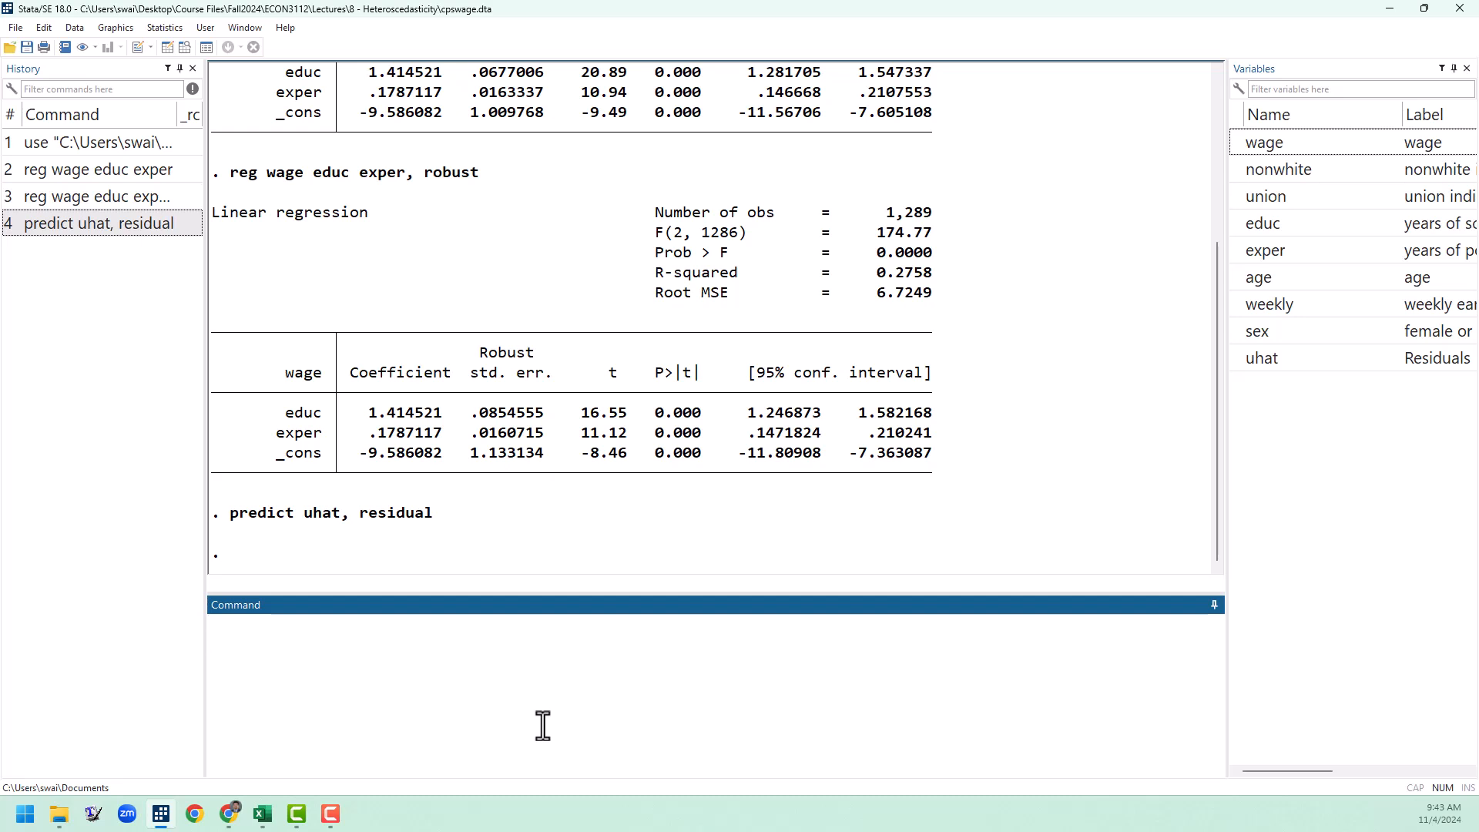
# Step: Create a scatter plot of the uhat residuals against educ
pyautogui.write('scatter uhat')
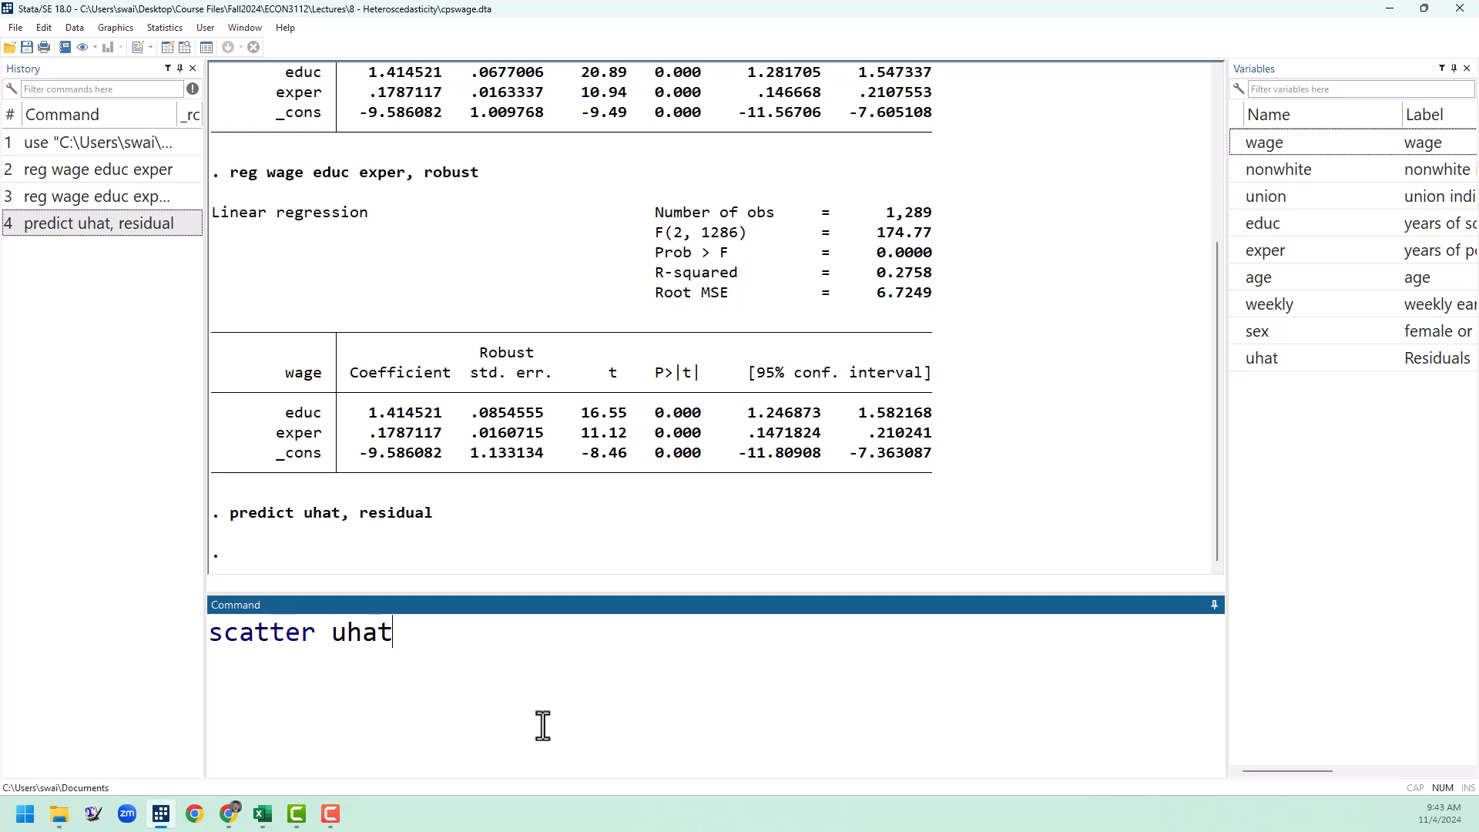
pyautogui.write(' educ')
pyautogui.press('Return')
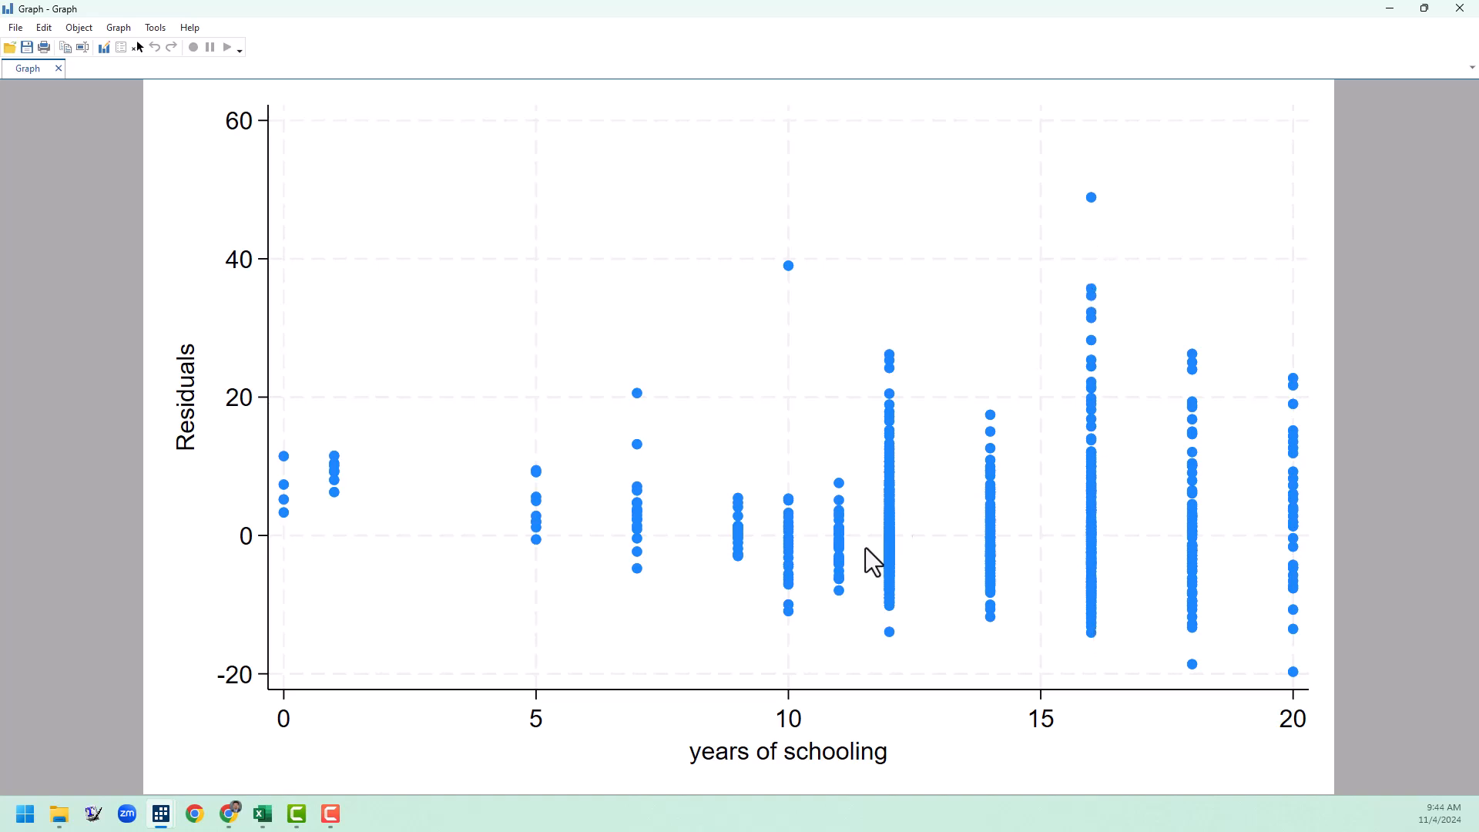
# Step: Reuse the scatter command to plot the uhat residuals against exper, and close the graph after viewing it
pyautogui.hotkey('alt', 'Tab')
pyautogui.click(135, 262)
pyautogui.doubleClick(470, 669)
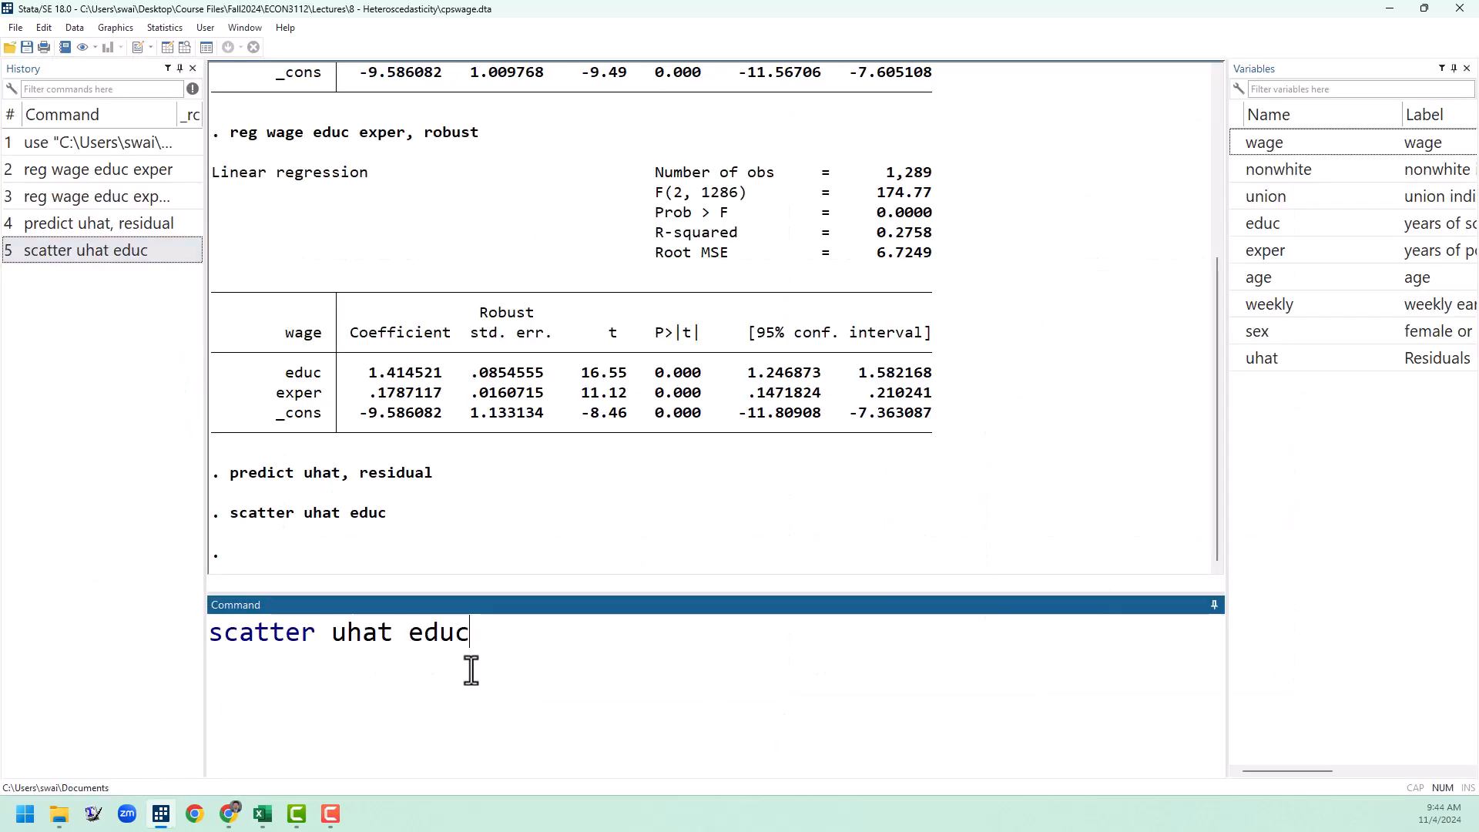
pyautogui.write('exper')
pyautogui.press('Return')
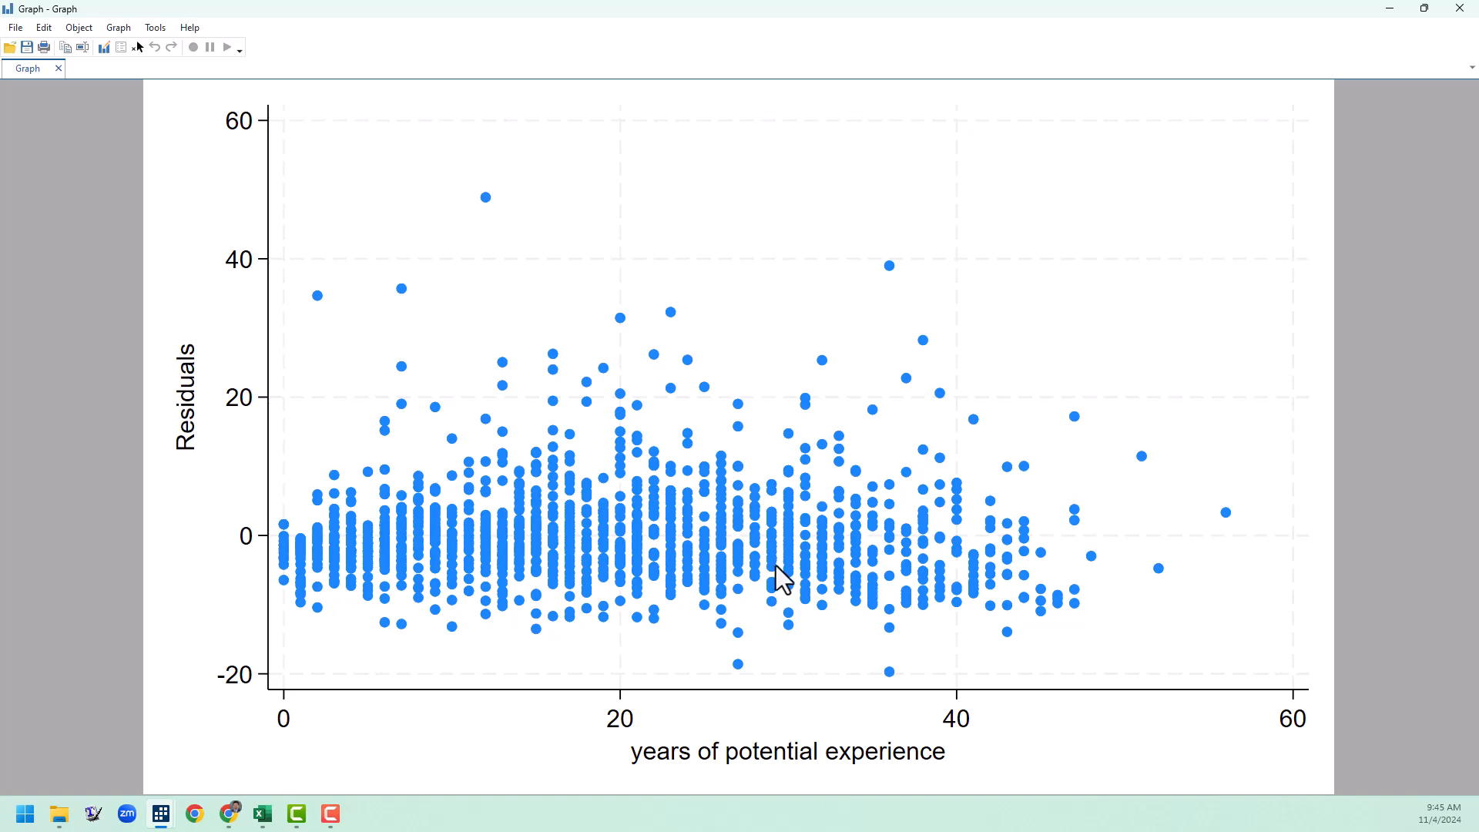
pyautogui.click(1453, 7)
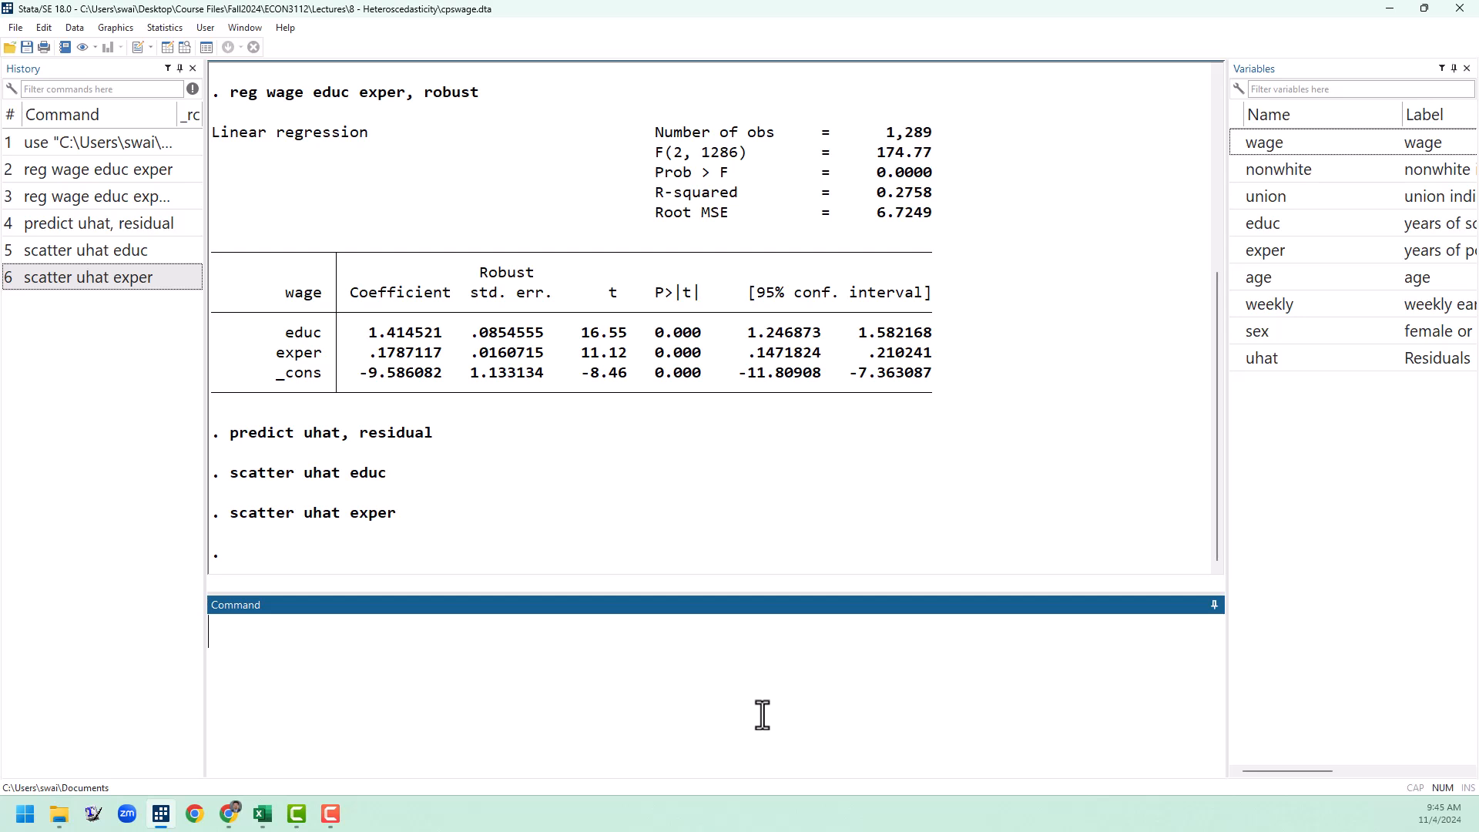
# Step: Generate the squared residuals as a new variable uhat2 = uhat^2
pyautogui.write('gen uhat2 = ')
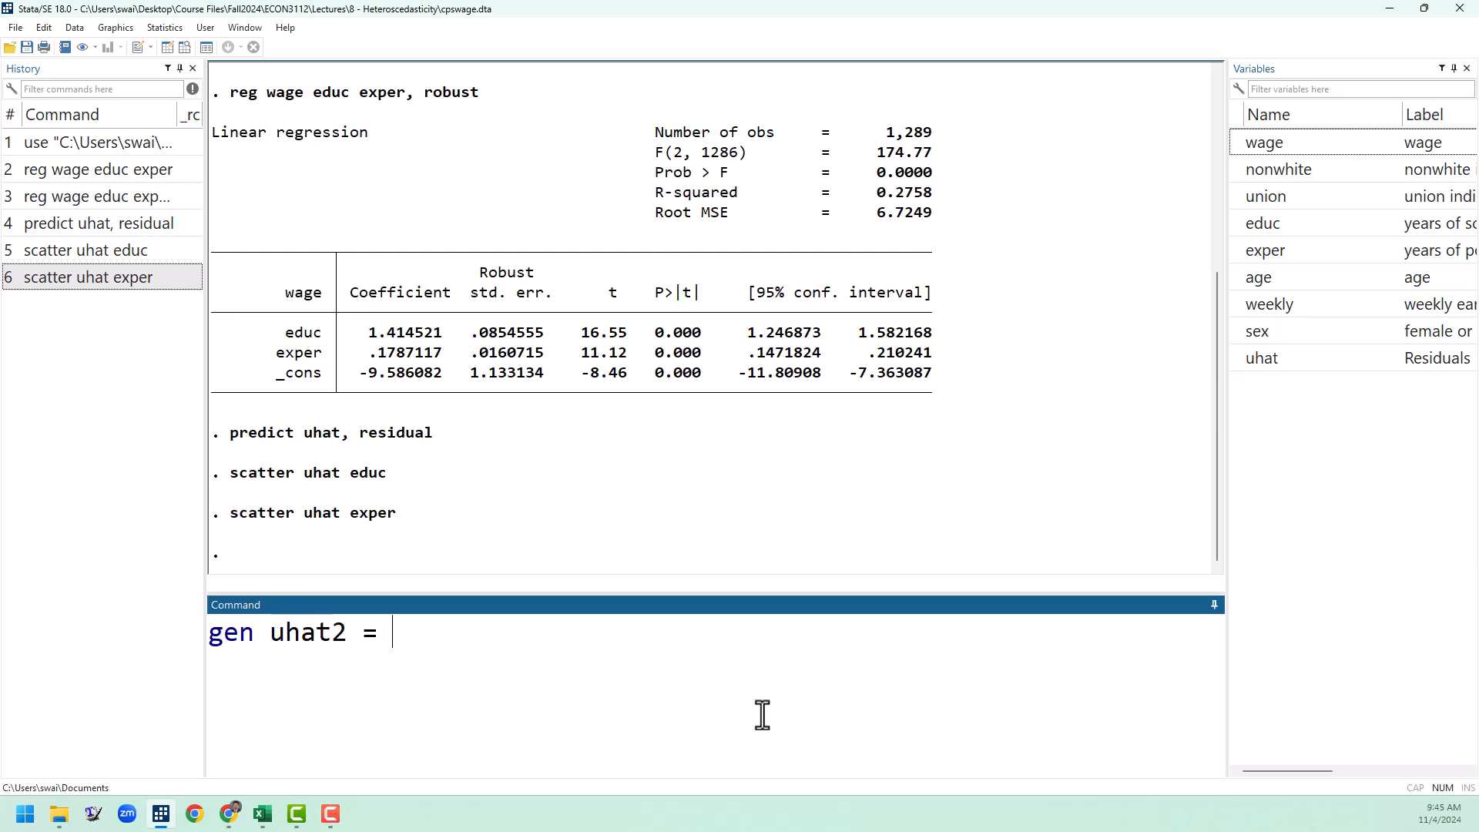
pyautogui.write('uhat^2')
pyautogui.press('Return')
# Step: Regress uhat2 on educ and exper, and highlight the F statistic and its Prob > F line in the output
pyautogui.write('reg uhat2 ')
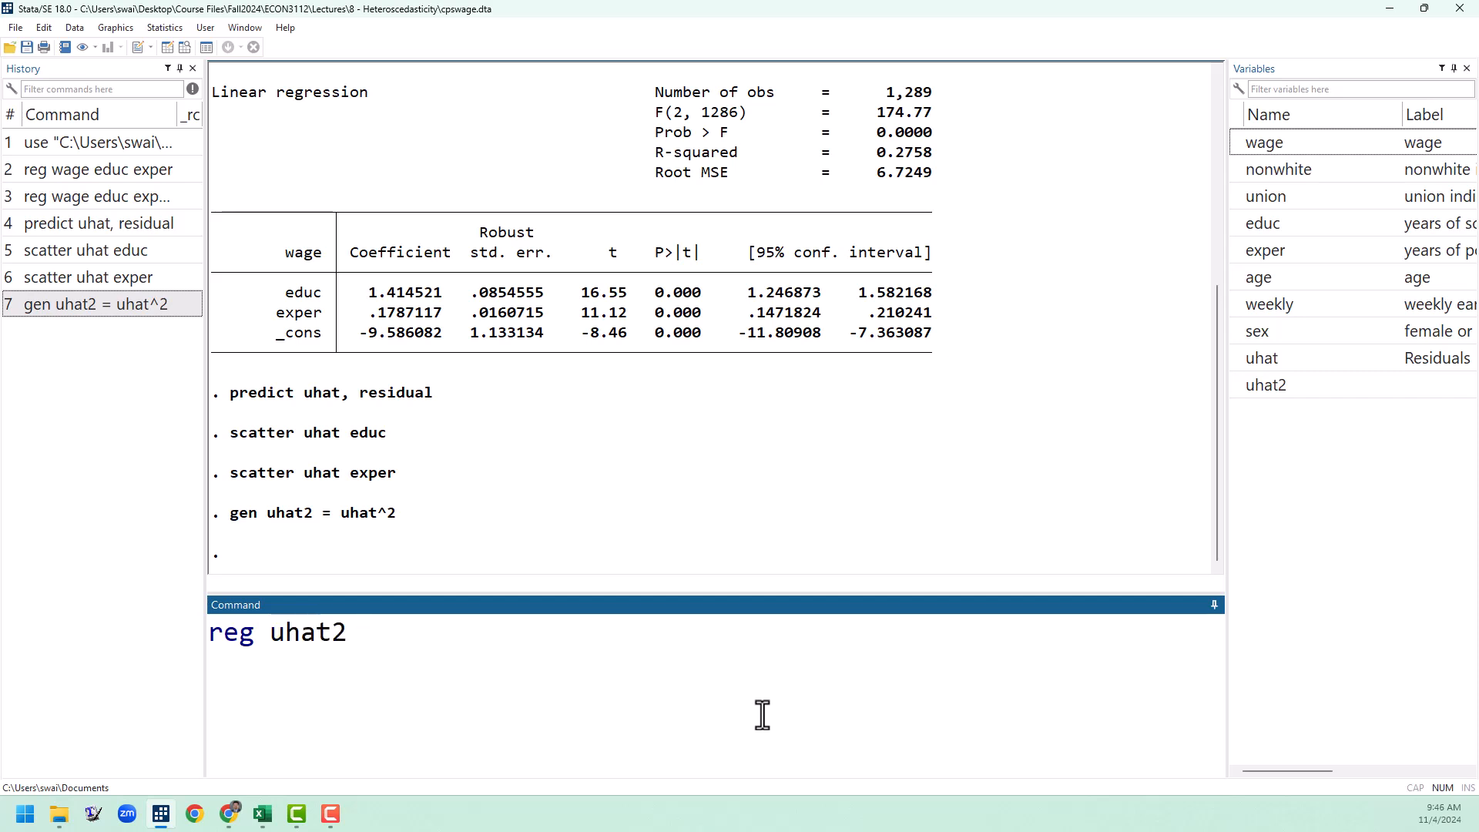
pyautogui.write('educ exper')
pyautogui.press('Return')
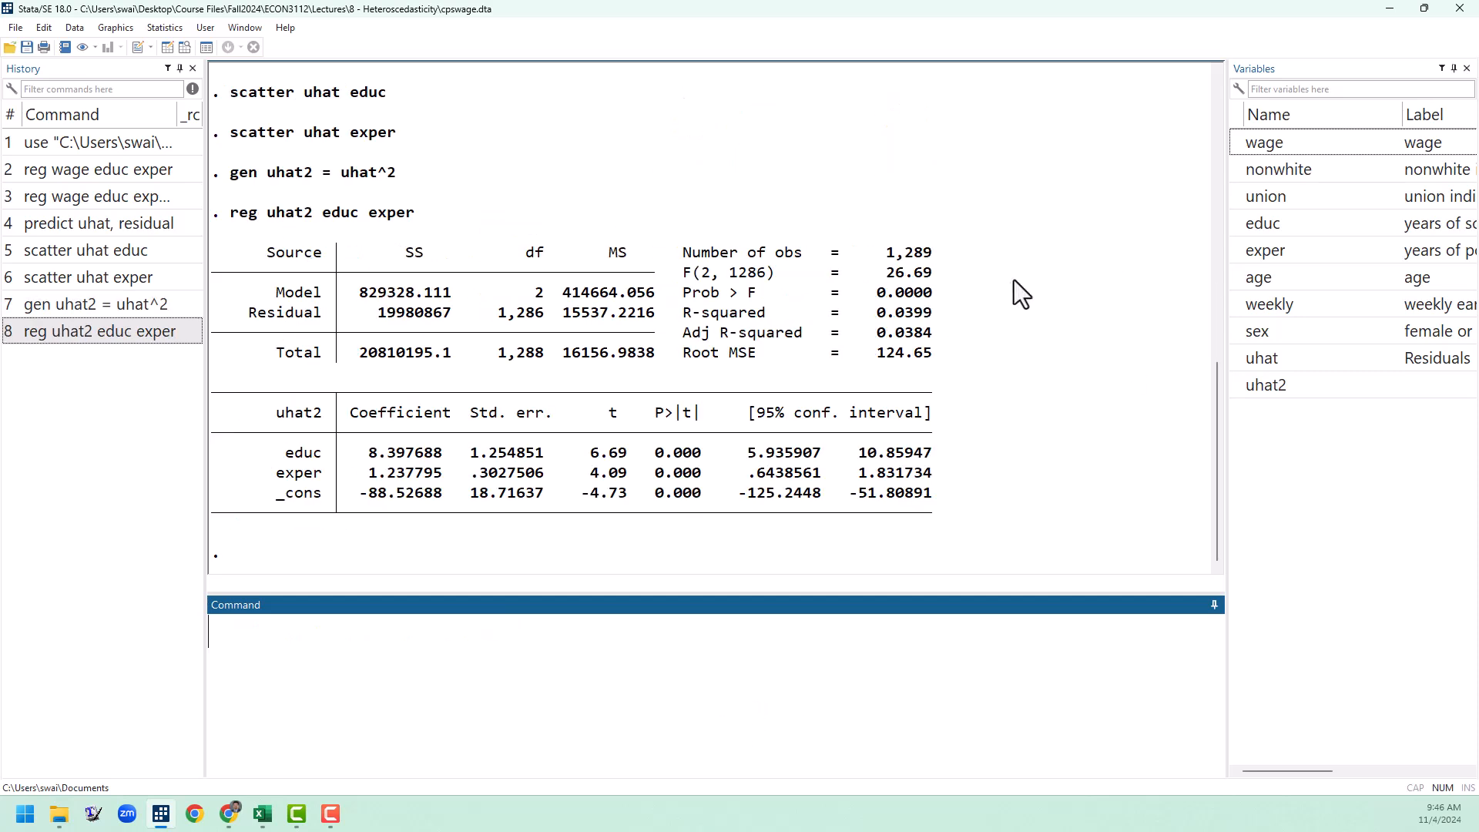
pyautogui.doubleClick(886, 272)
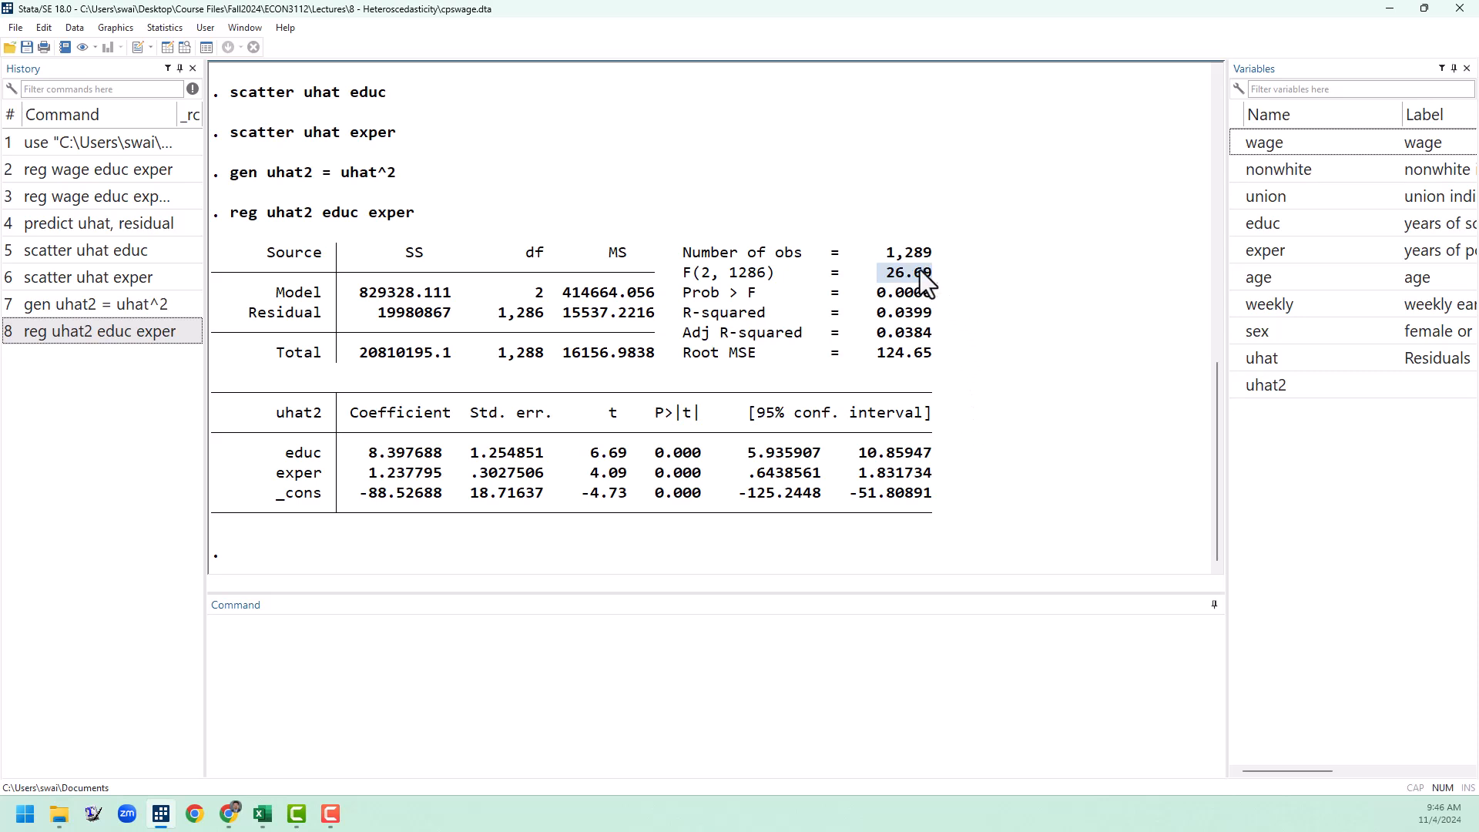
pyautogui.moveTo(924, 295); pyautogui.dragTo(684, 296)
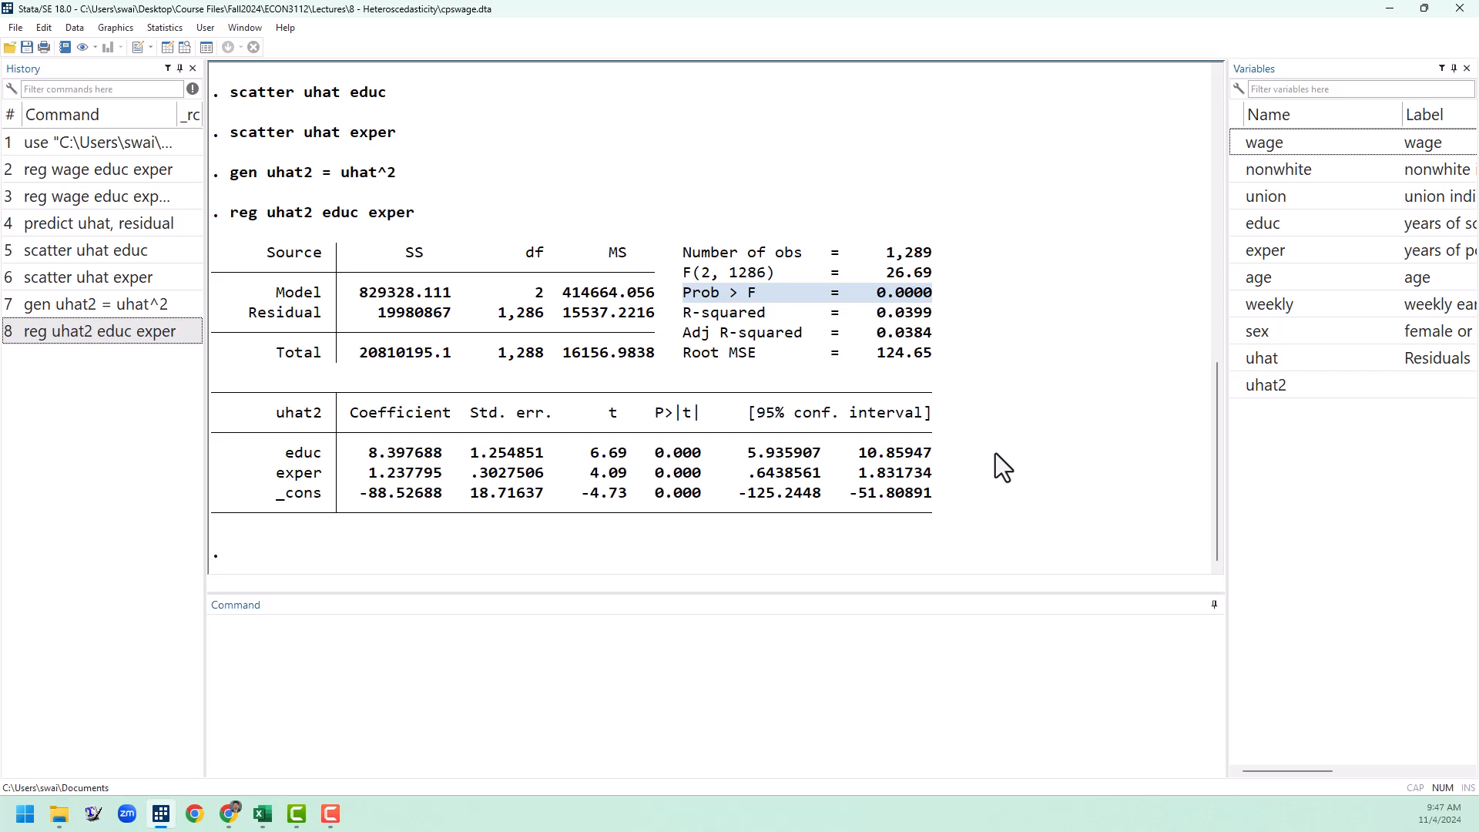
# Step: Generate the squared regressors educ2 = educ^2 and exper2 = exper^2
pyautogui.click(466, 751)
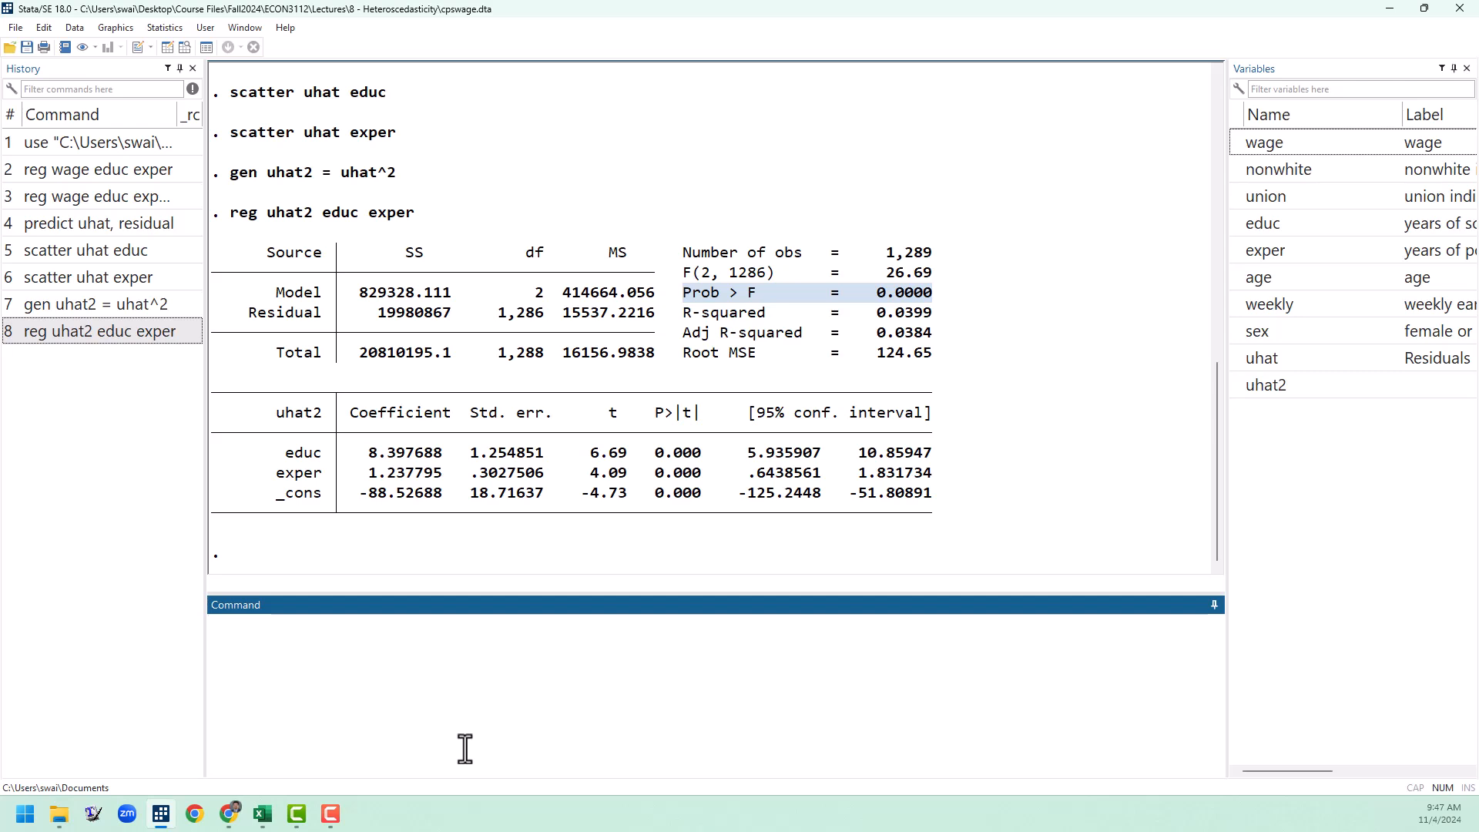
pyautogui.write('gen ed')
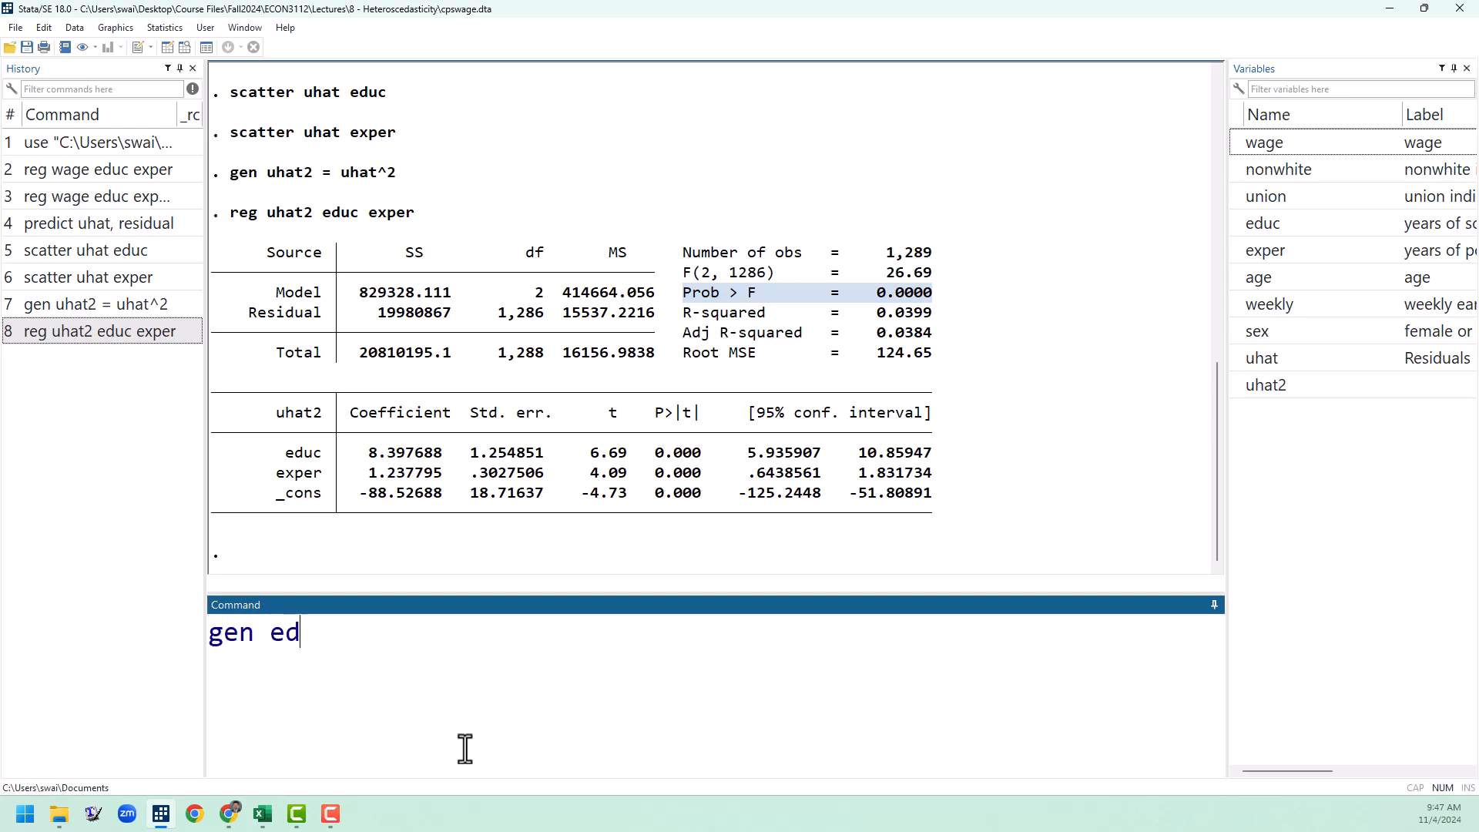
pyautogui.write('uc2 = educ^2')
pyautogui.press('Return')
pyautogui.write('gen exper2 ')
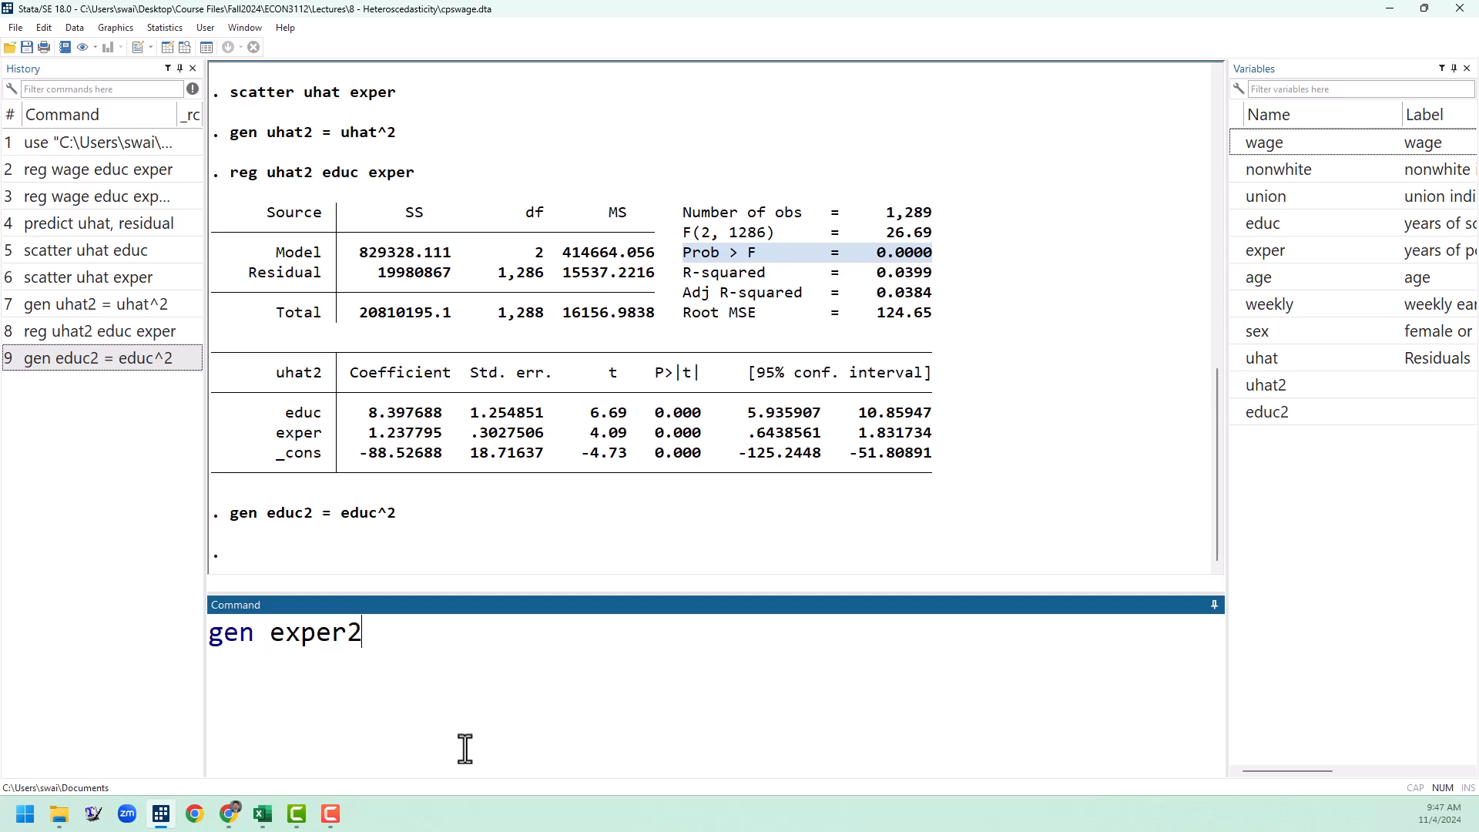
pyautogui.write('= exper^2')
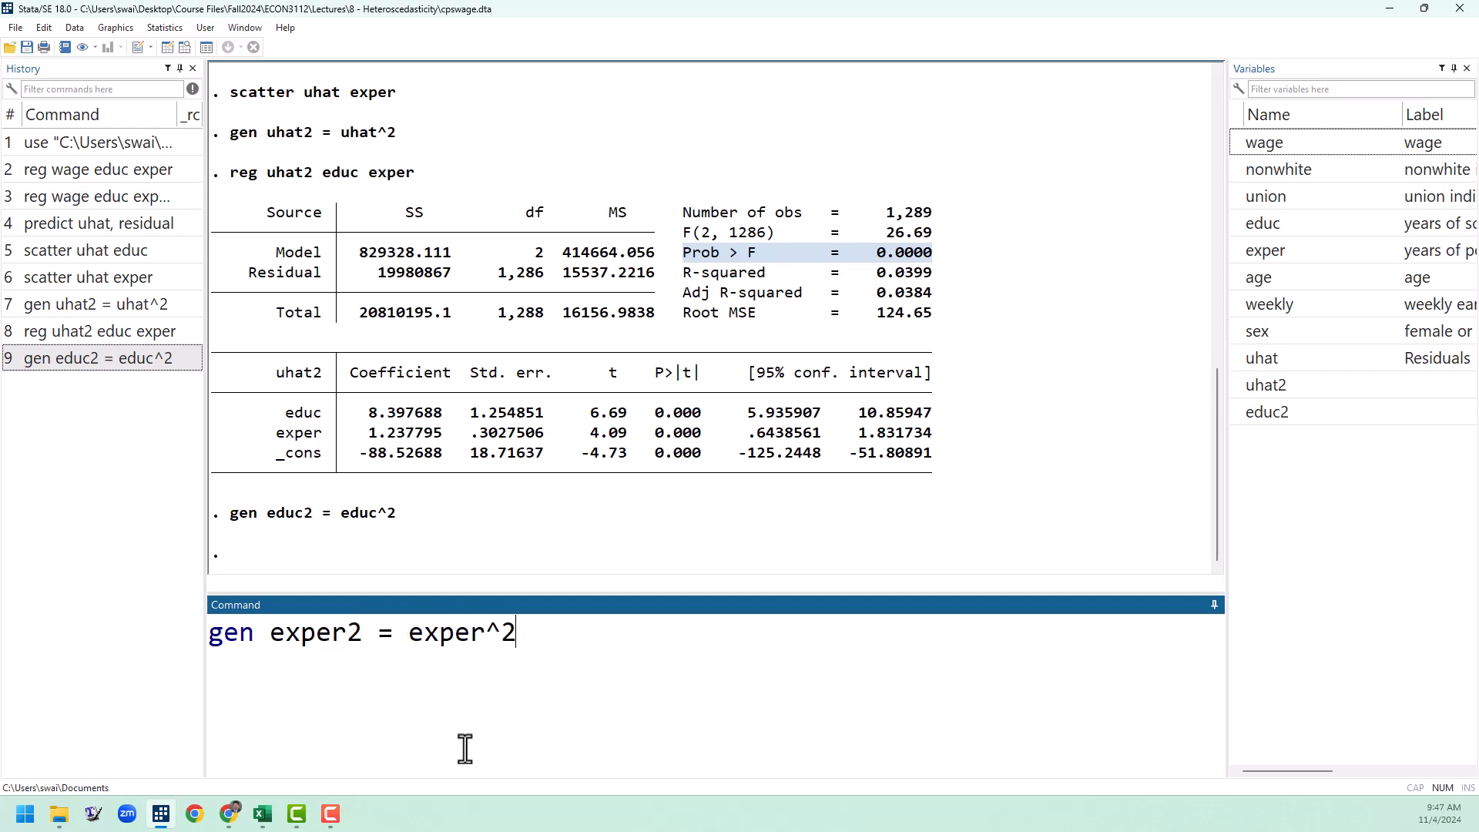
pyautogui.press('Return')
# Step: Generate the interaction term educexper = educ*exper
pyautogui.write('gen ')
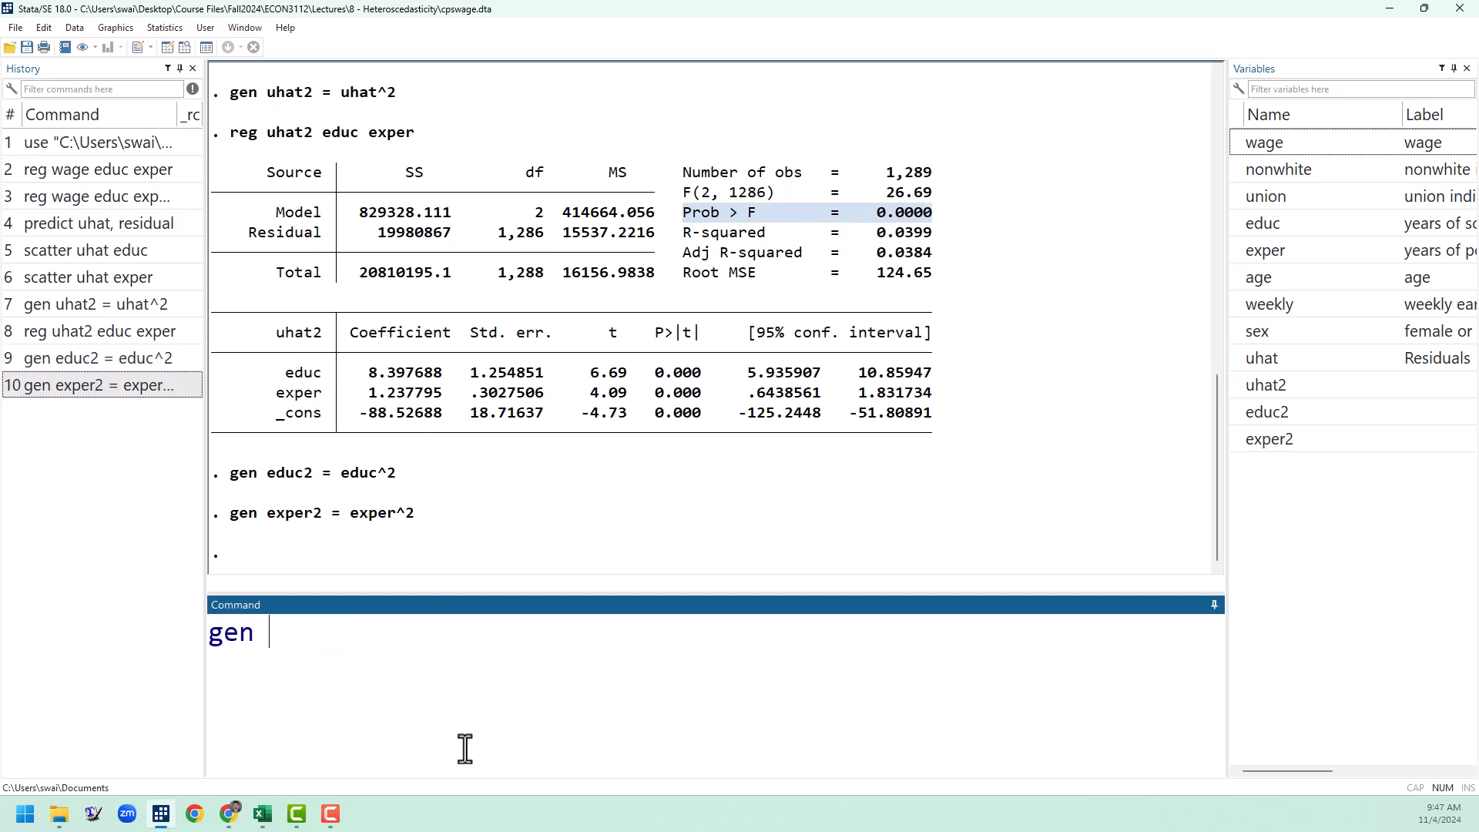
pyautogui.write('educexper')
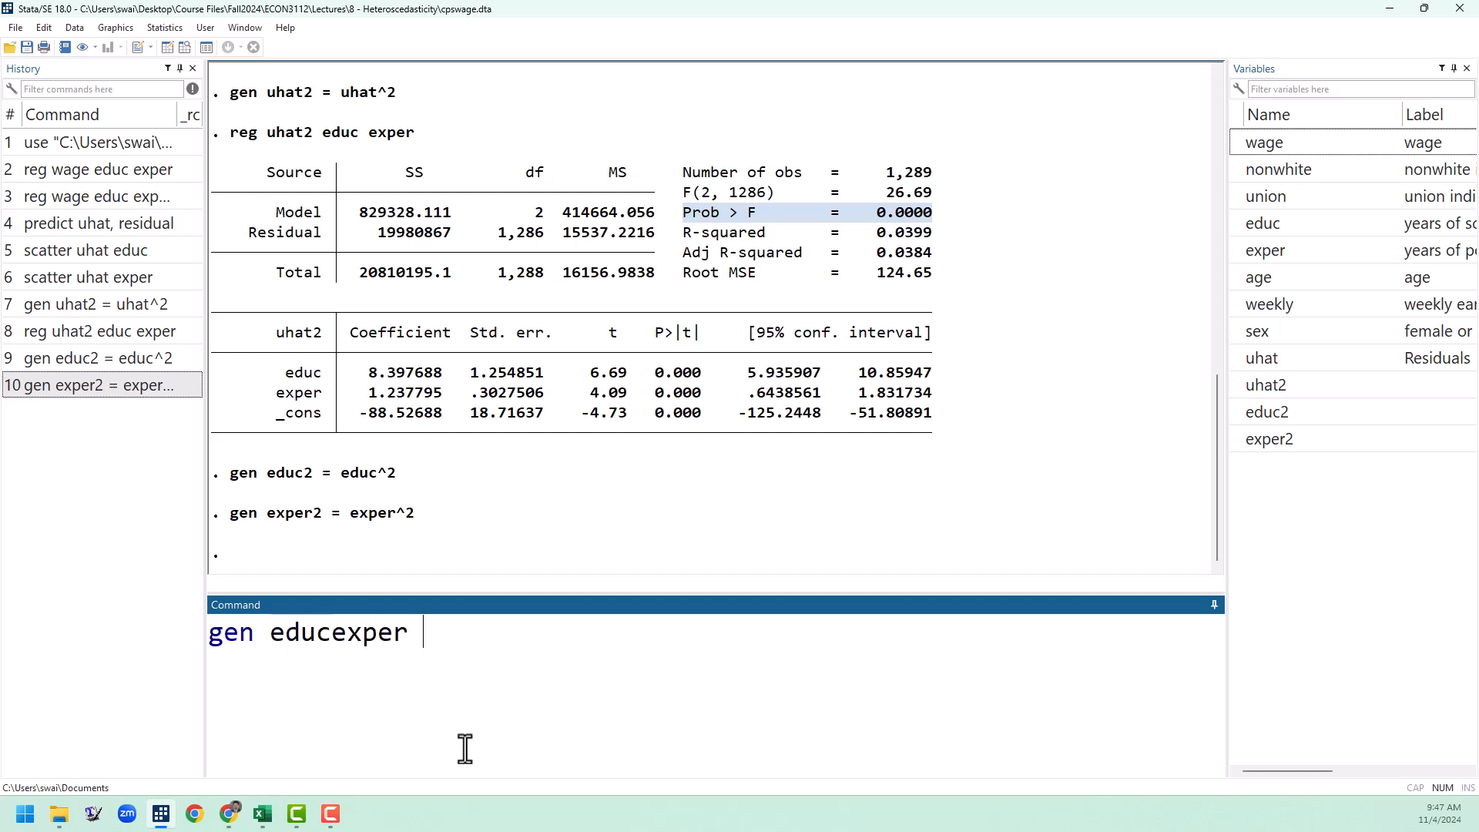
pyautogui.write(' = educ*exper')
pyautogui.press('Return')
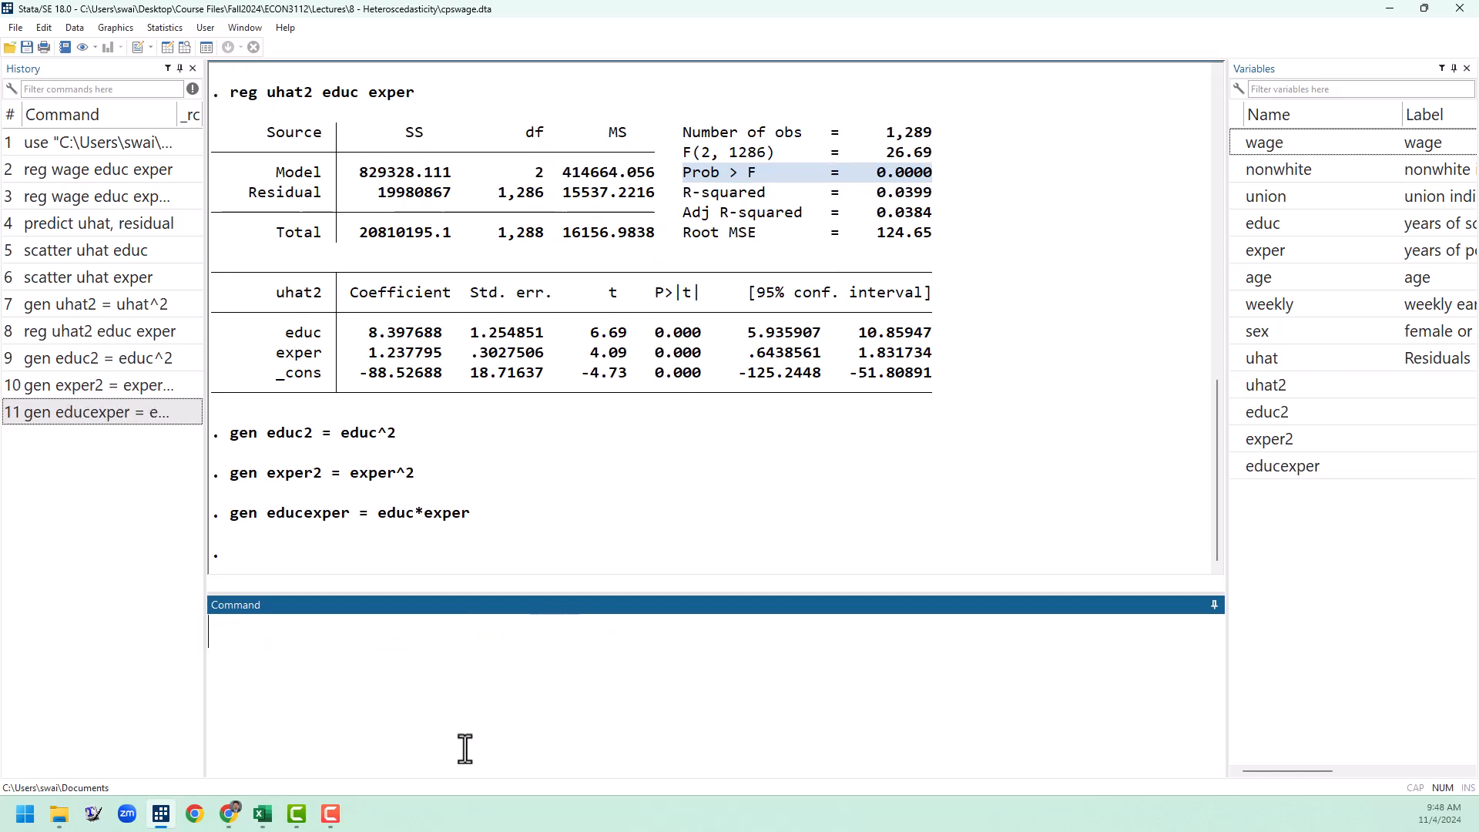
# Step: Regress uhat2 on educ, exper, educ2, exper2 and educexper, and highlight the F statistic and its p-value
pyautogui.write('reg uhat2 educ e')
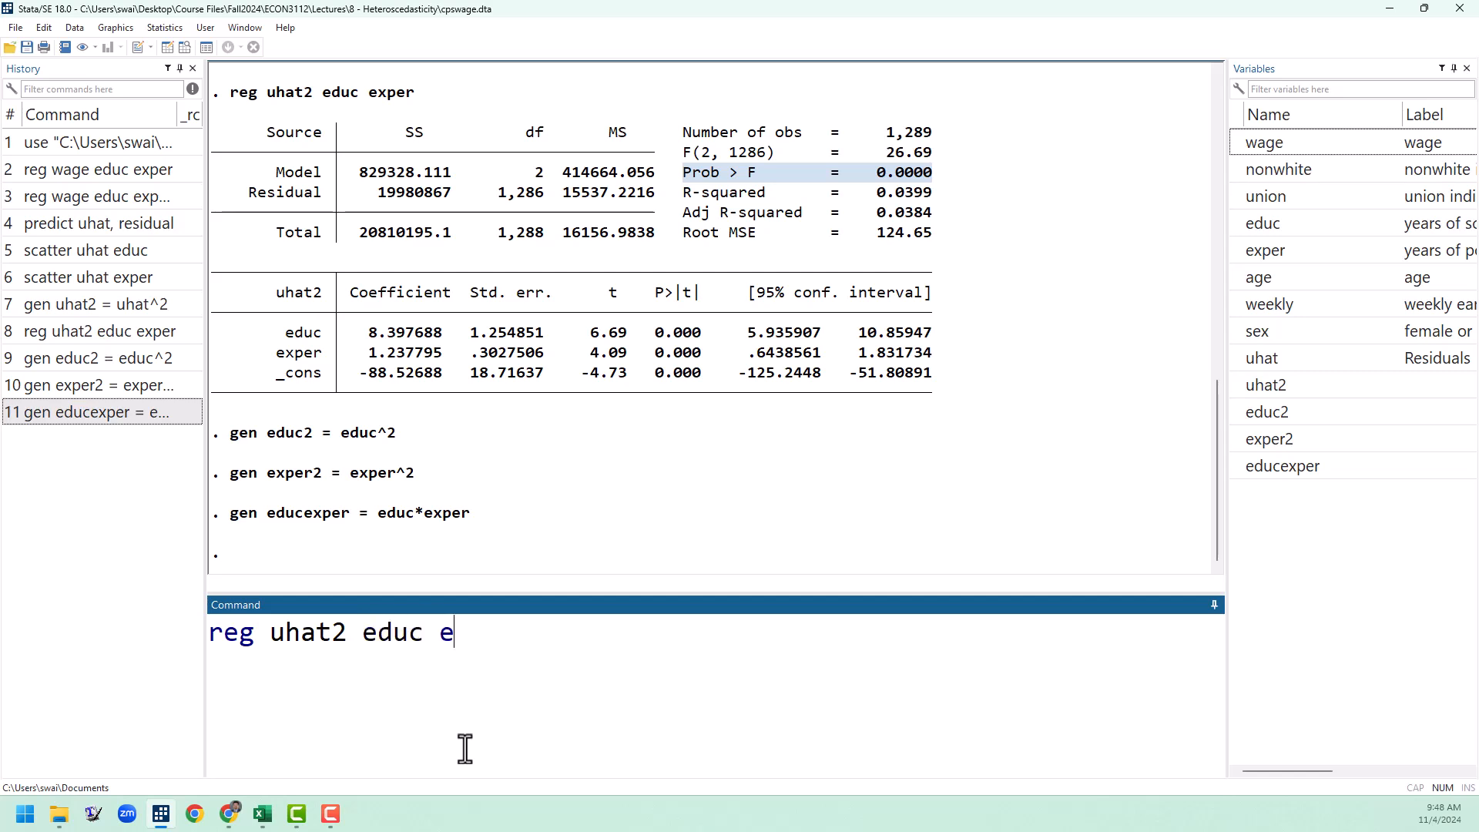
pyautogui.write('xper educ')
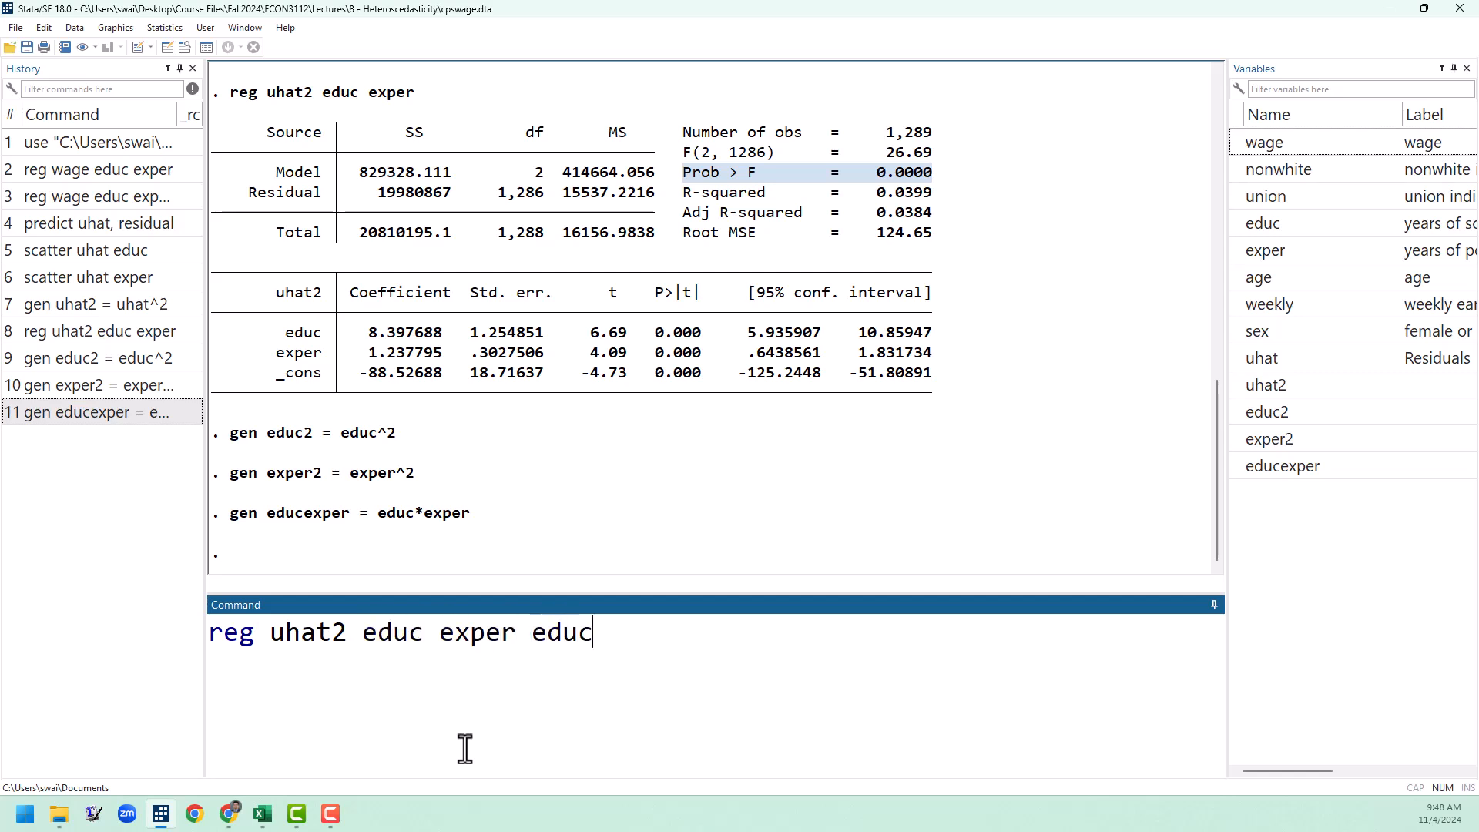
pyautogui.write('2 exper')
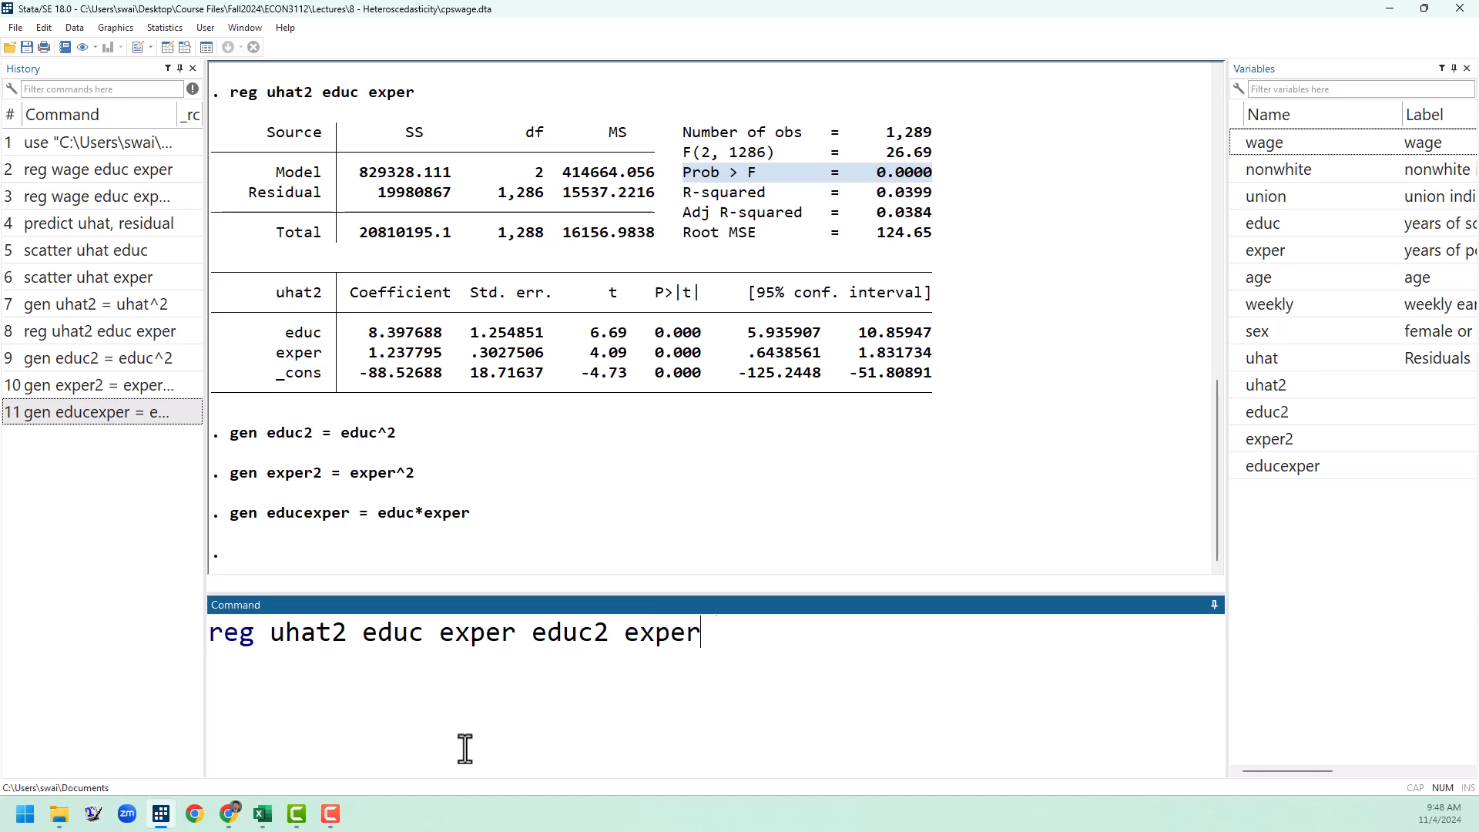
pyautogui.write('2 educexper')
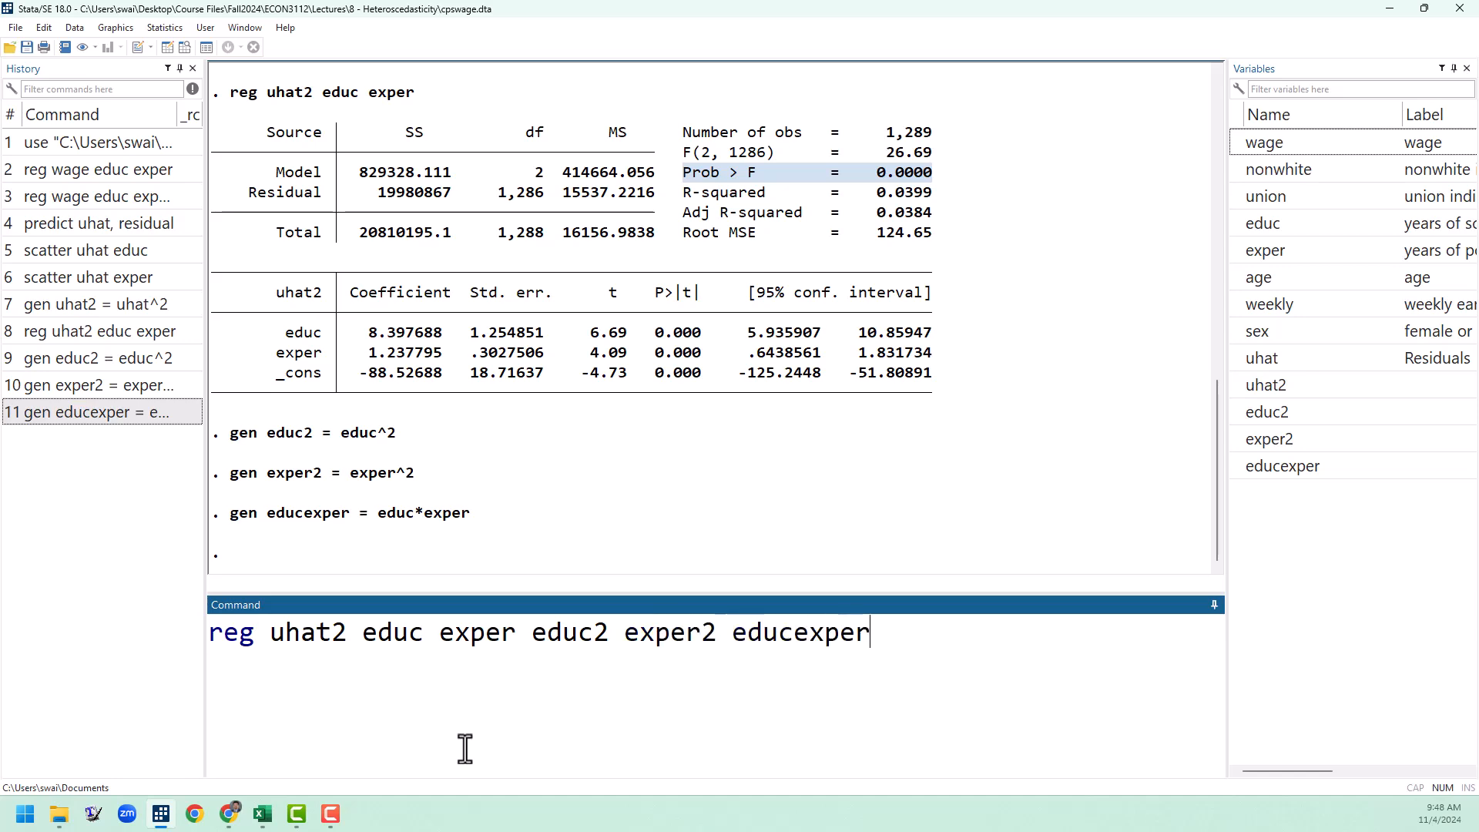
pyautogui.press('Return')
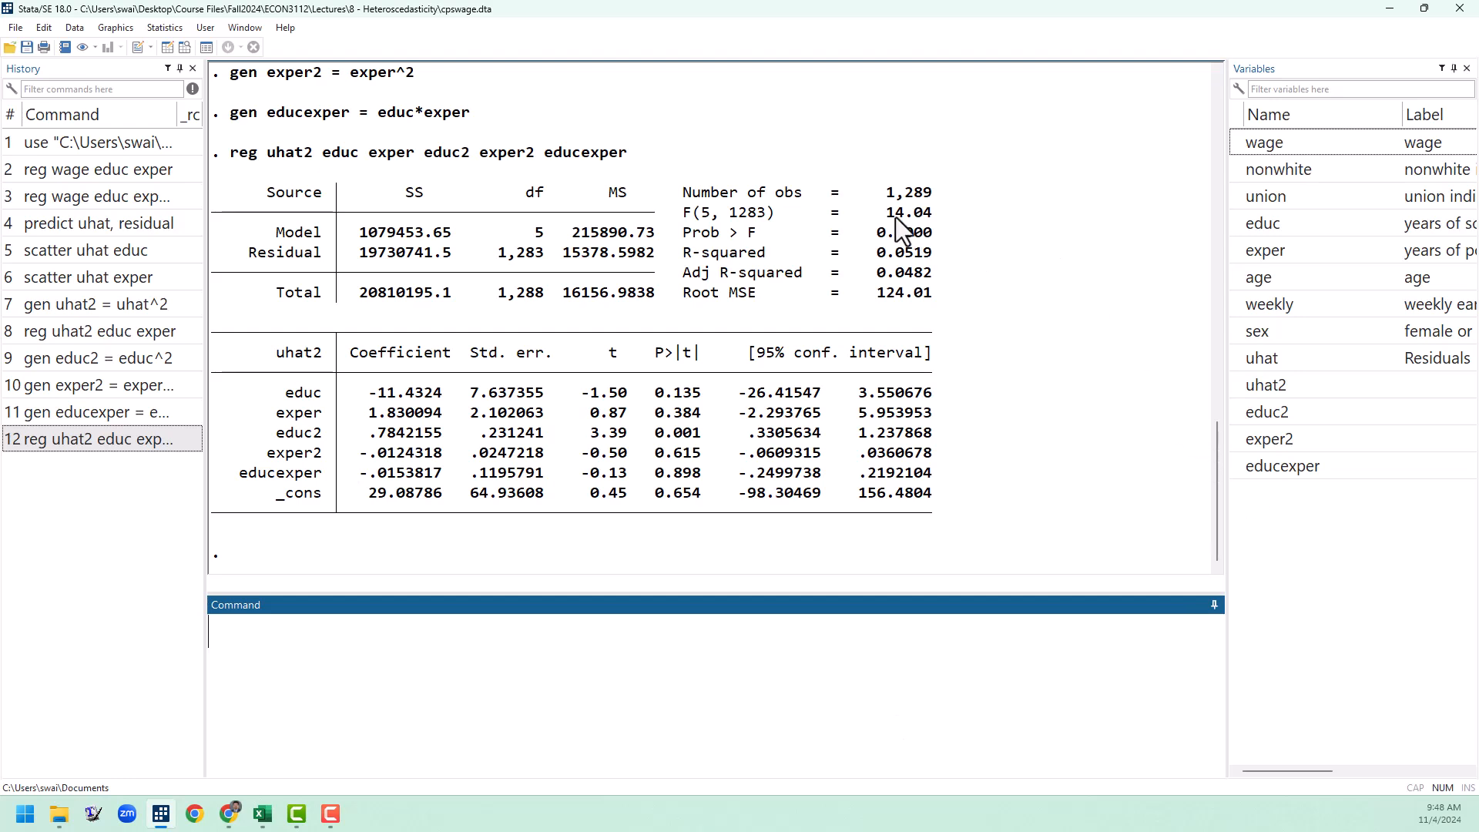
pyautogui.moveTo(886, 212); pyautogui.dragTo(942, 214)
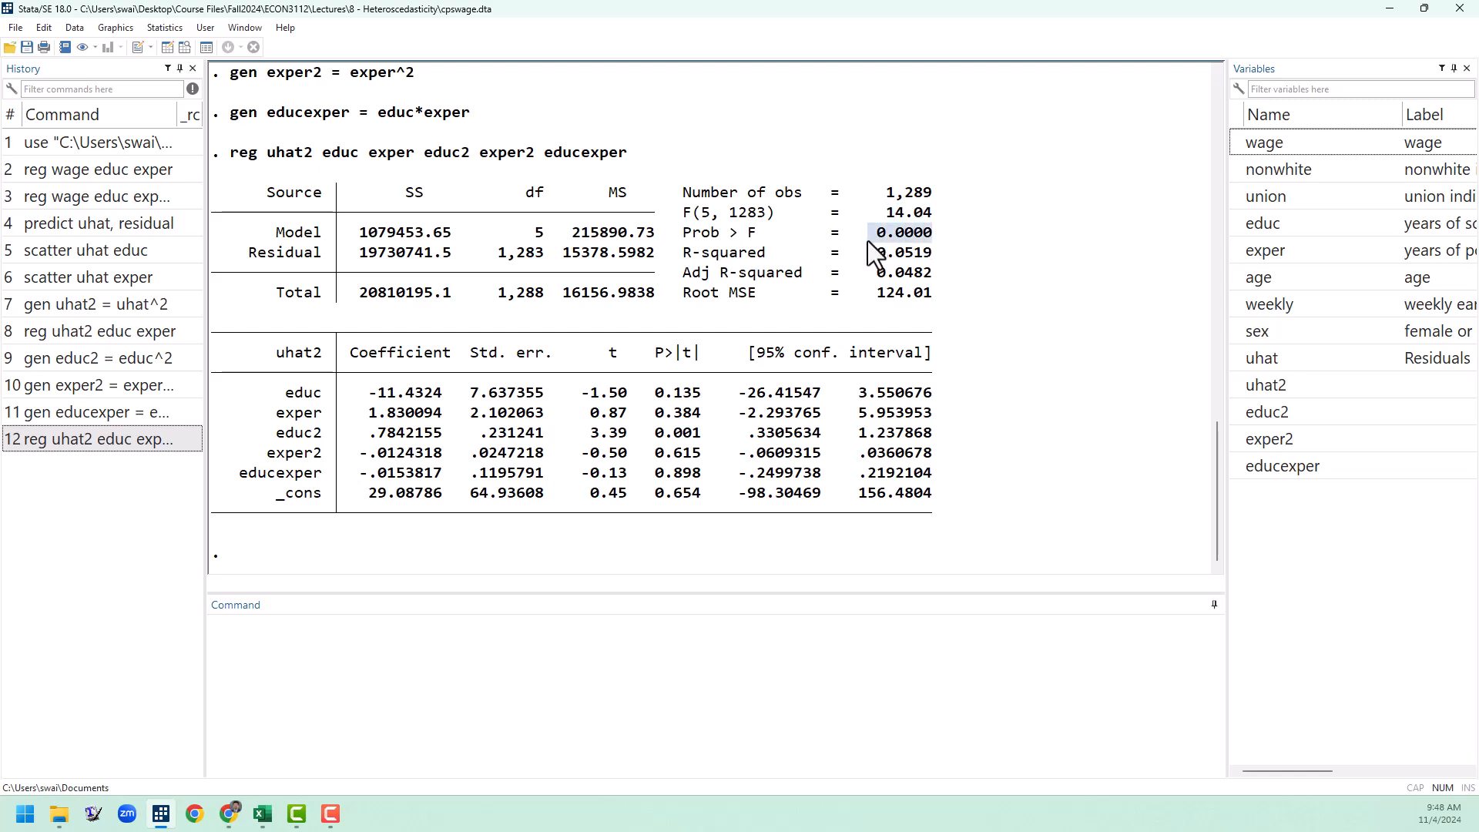
# Step: Clear the output highlight and regress wage on educ and exper without robust standard errors
pyautogui.click(989, 330)
pyautogui.click(441, 674)
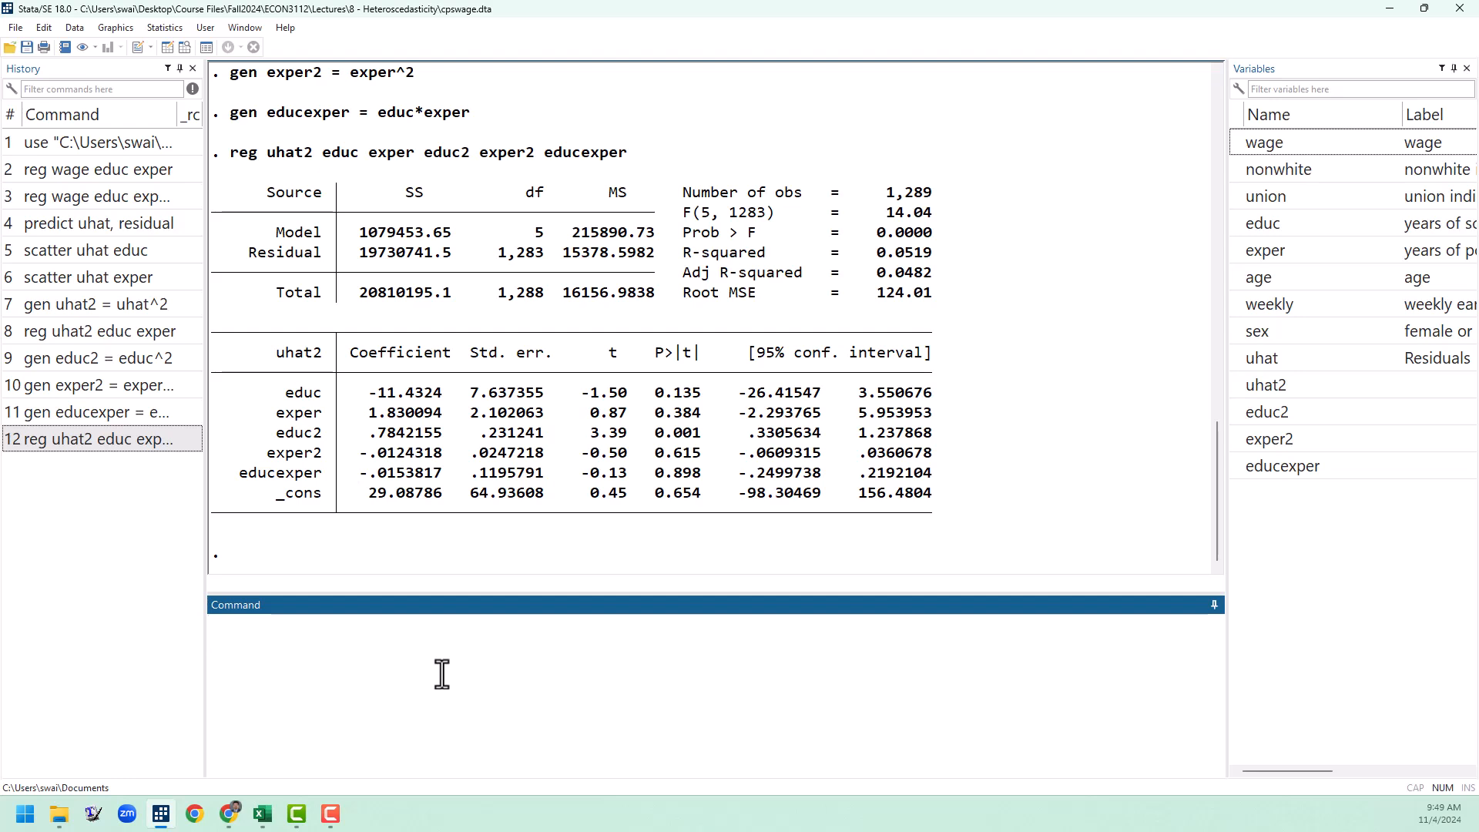
pyautogui.write('reg wage educ exper')
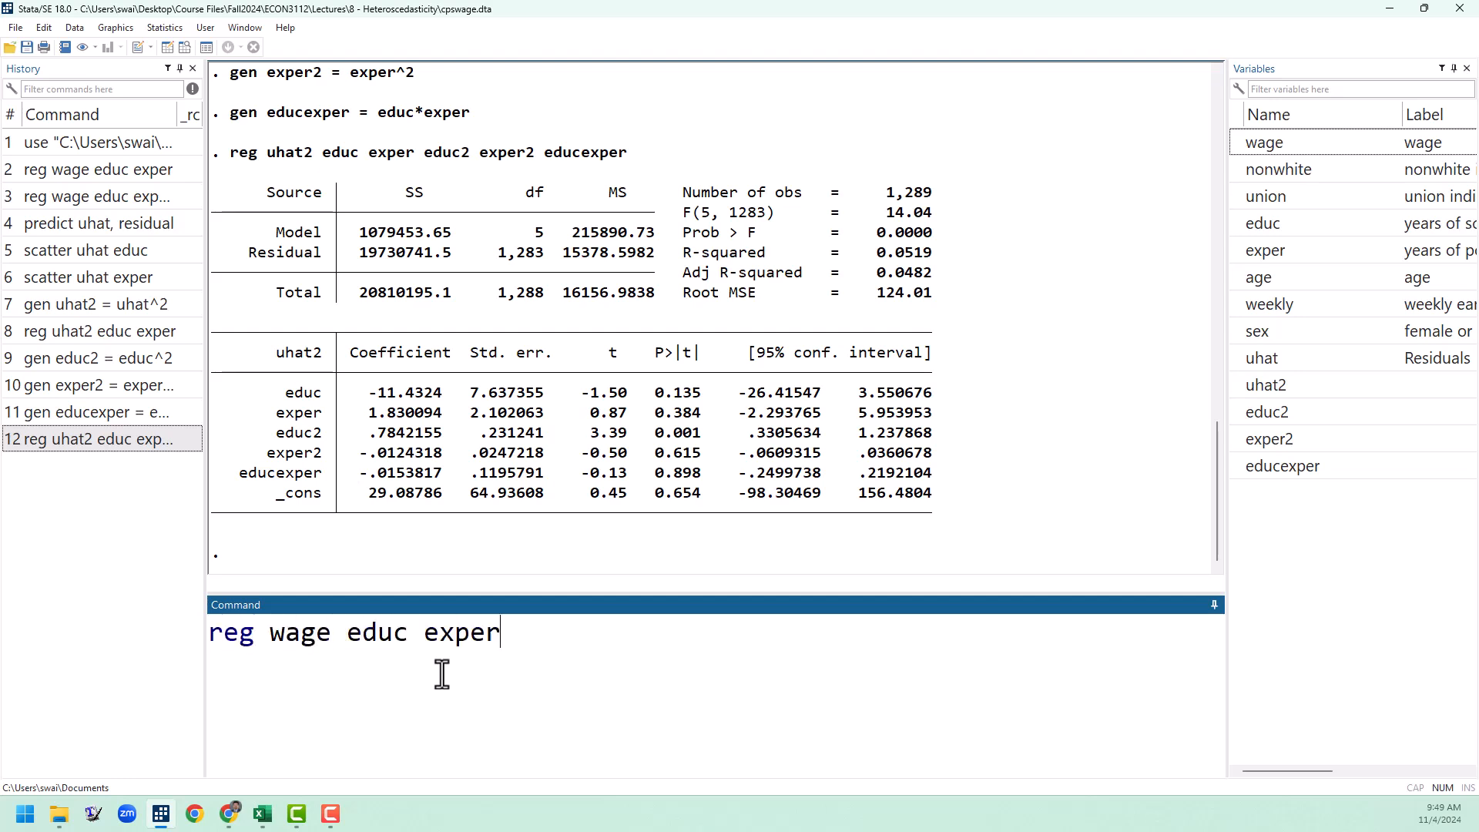
pyautogui.press('Return')
# Step: Predict the fitted values of the wage regression as wagehat, using the xb option
pyautogui.write('predict wagehat, xb')
pyautogui.press('Return')
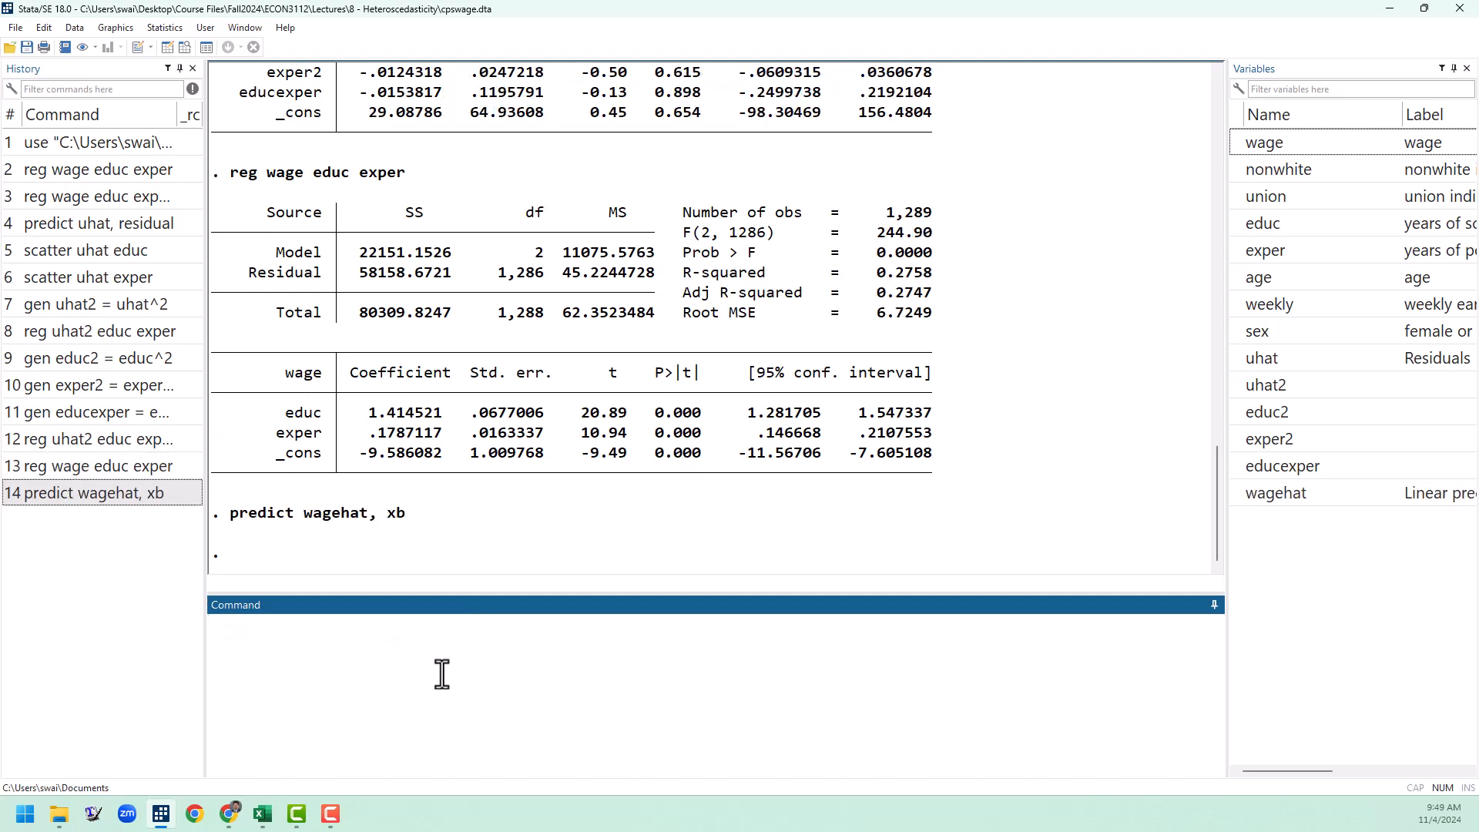
# Step: Generate the squared fitted values as wagehat2 = wagehat^2
pyautogui.write('gen wage')
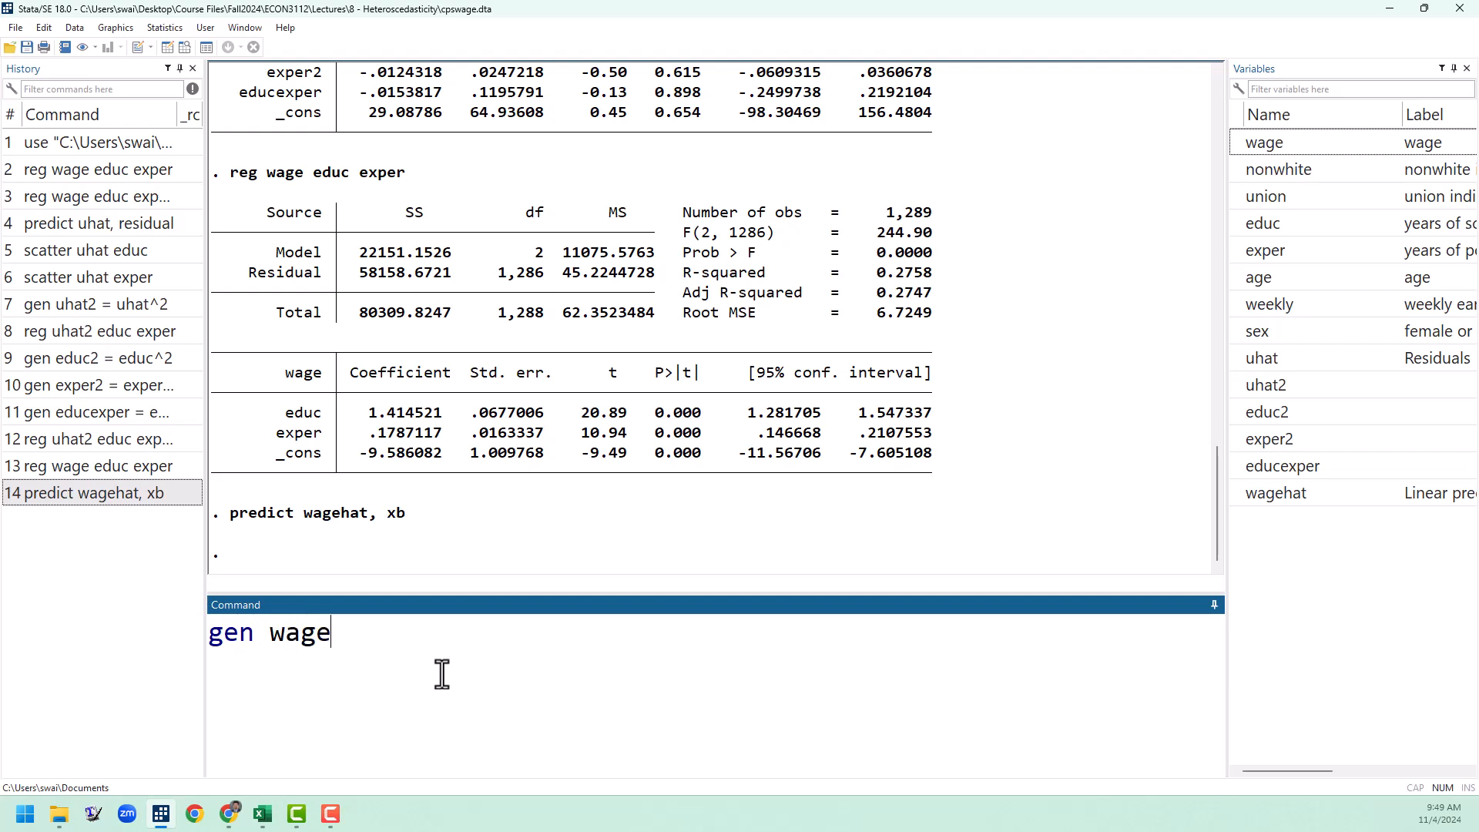
pyautogui.write('hat2 = wagehat^2')
pyautogui.press('Return')
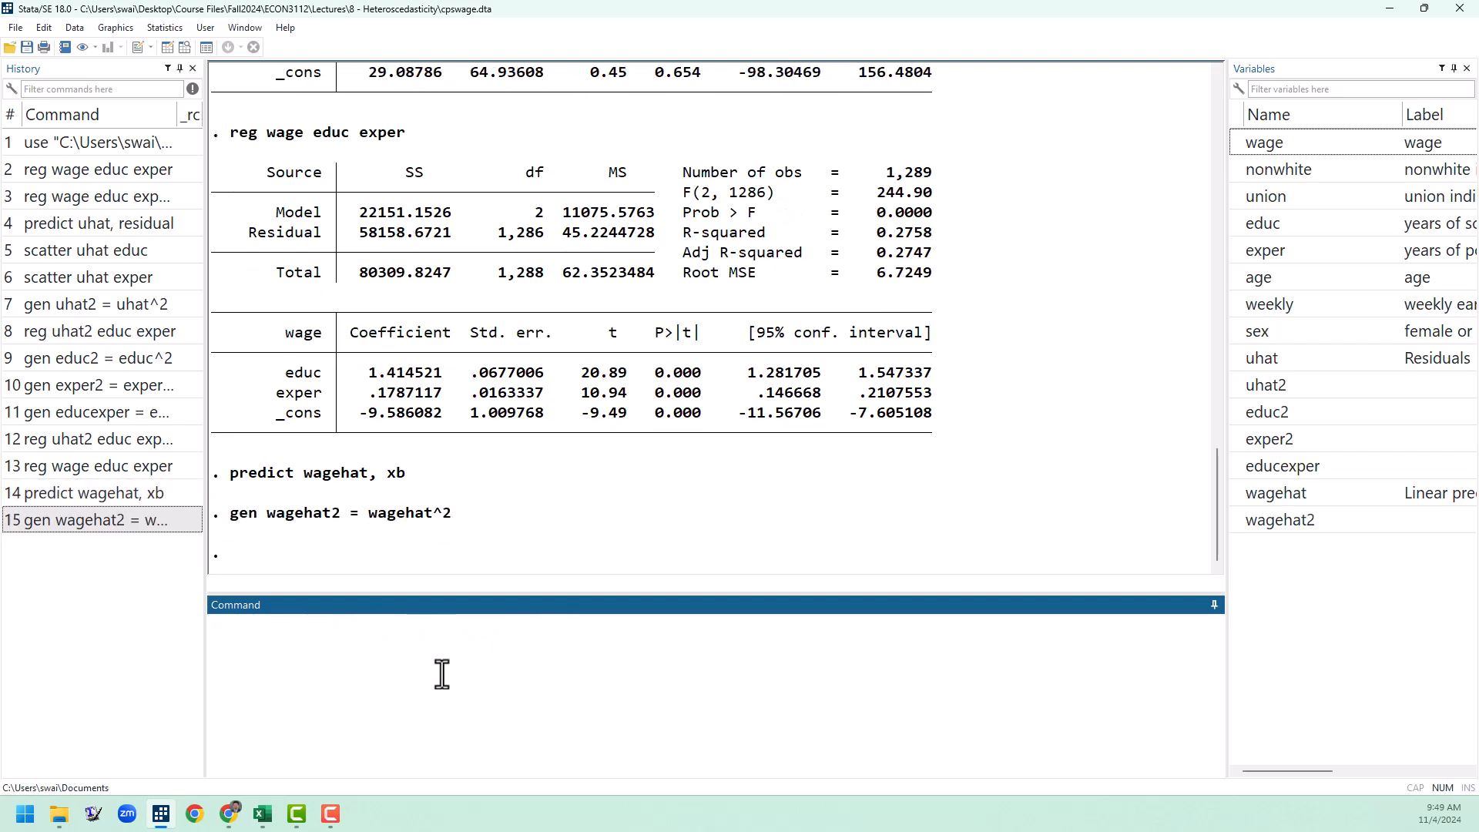
# Step: Regress uhat2 on wagehat and wagehat2, and briefly highlight the F statistic in the output
pyautogui.write('reg uhat2 ')
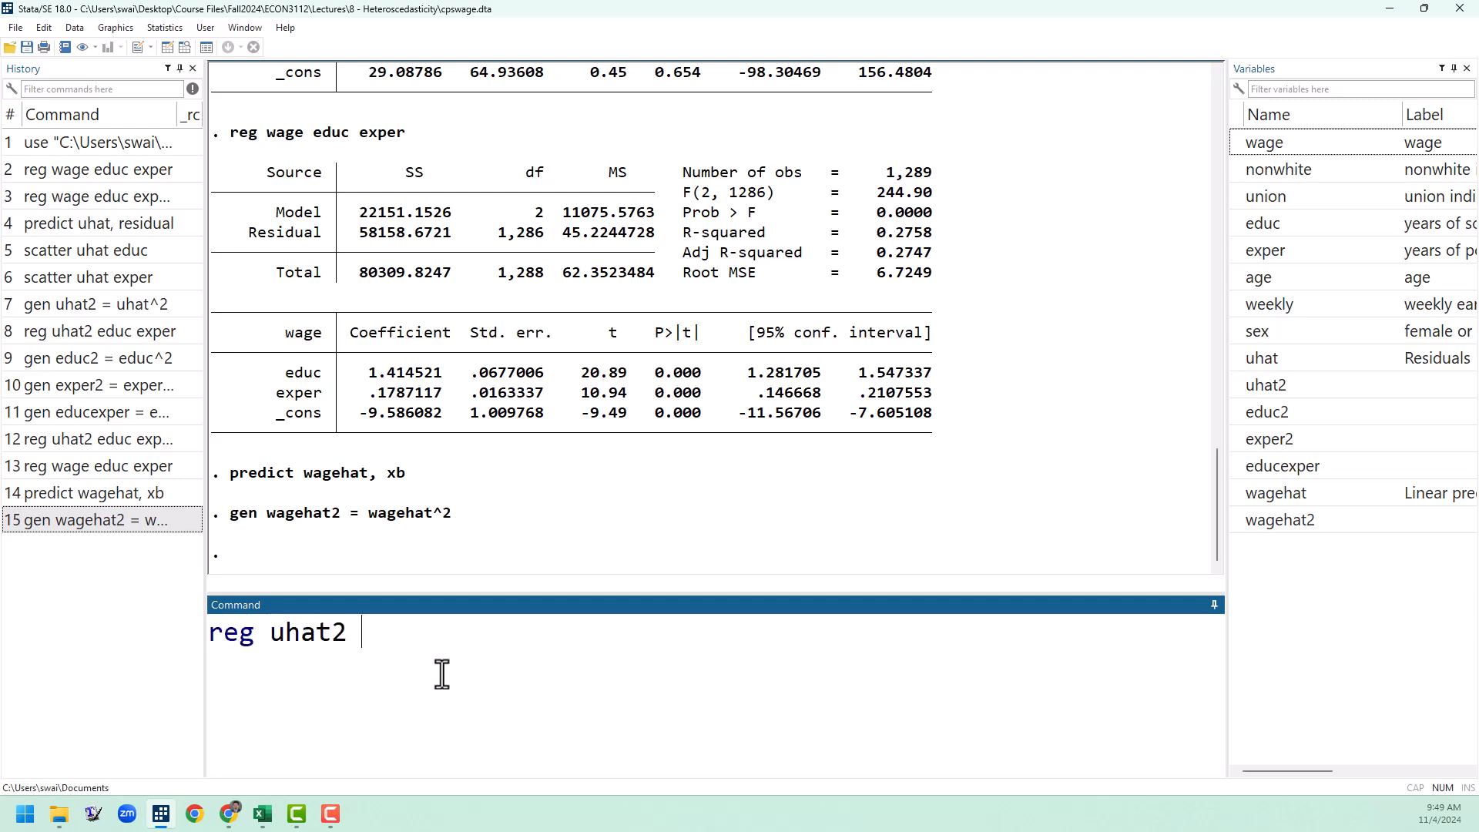
pyautogui.write('wagehat wa')
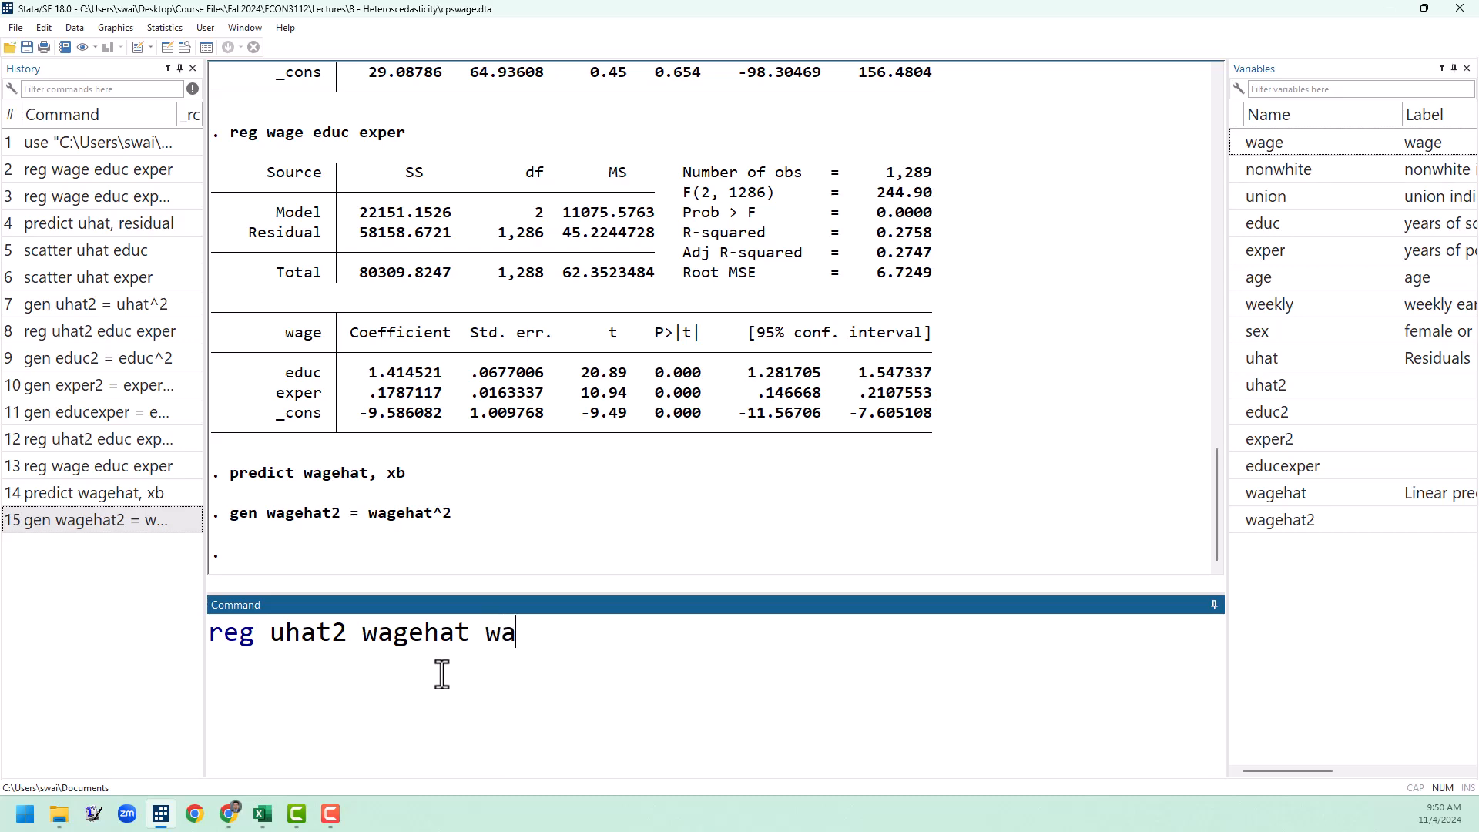
pyautogui.write('gehat2')
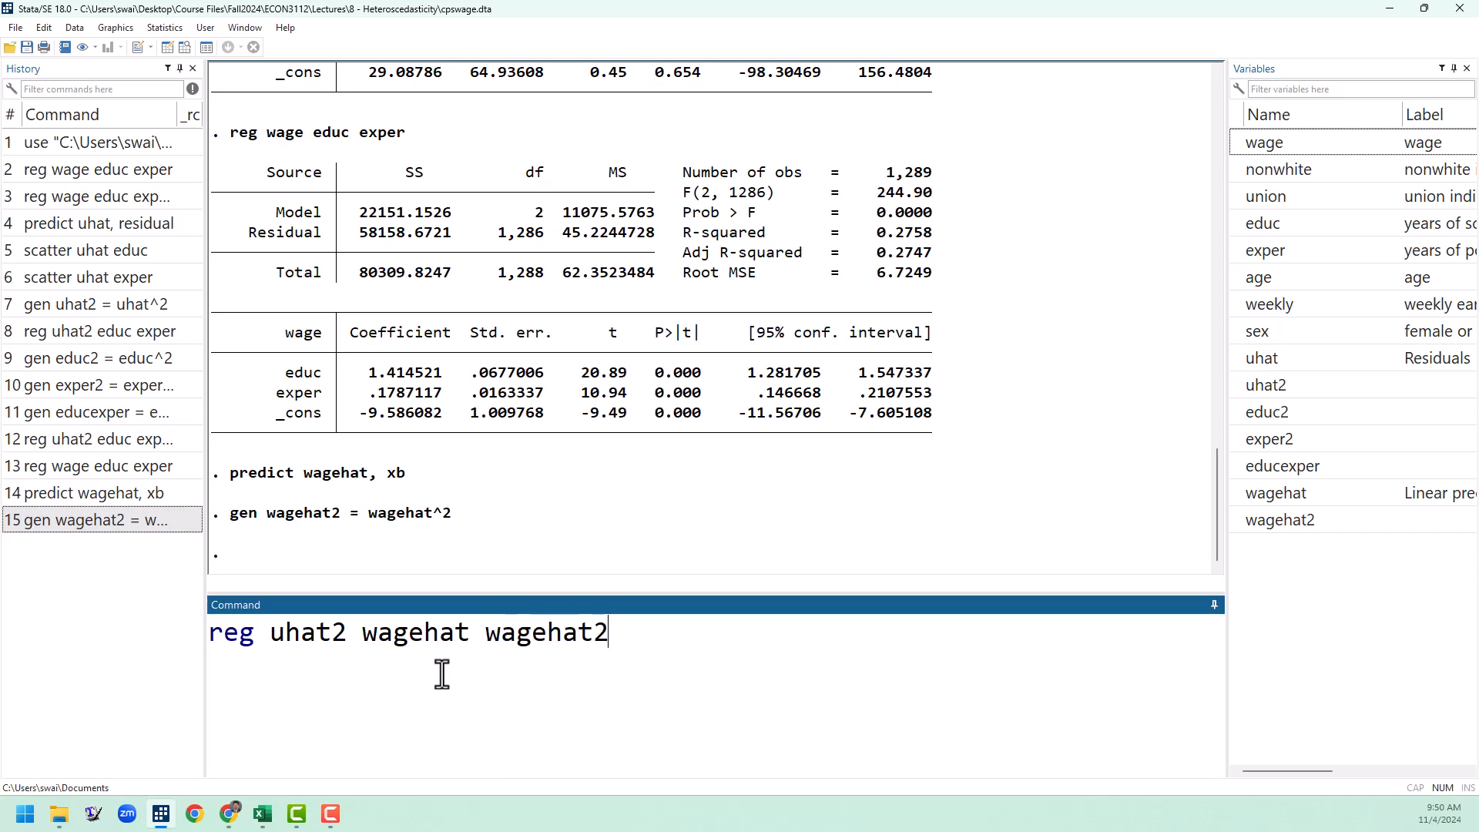
pyautogui.press('Return')
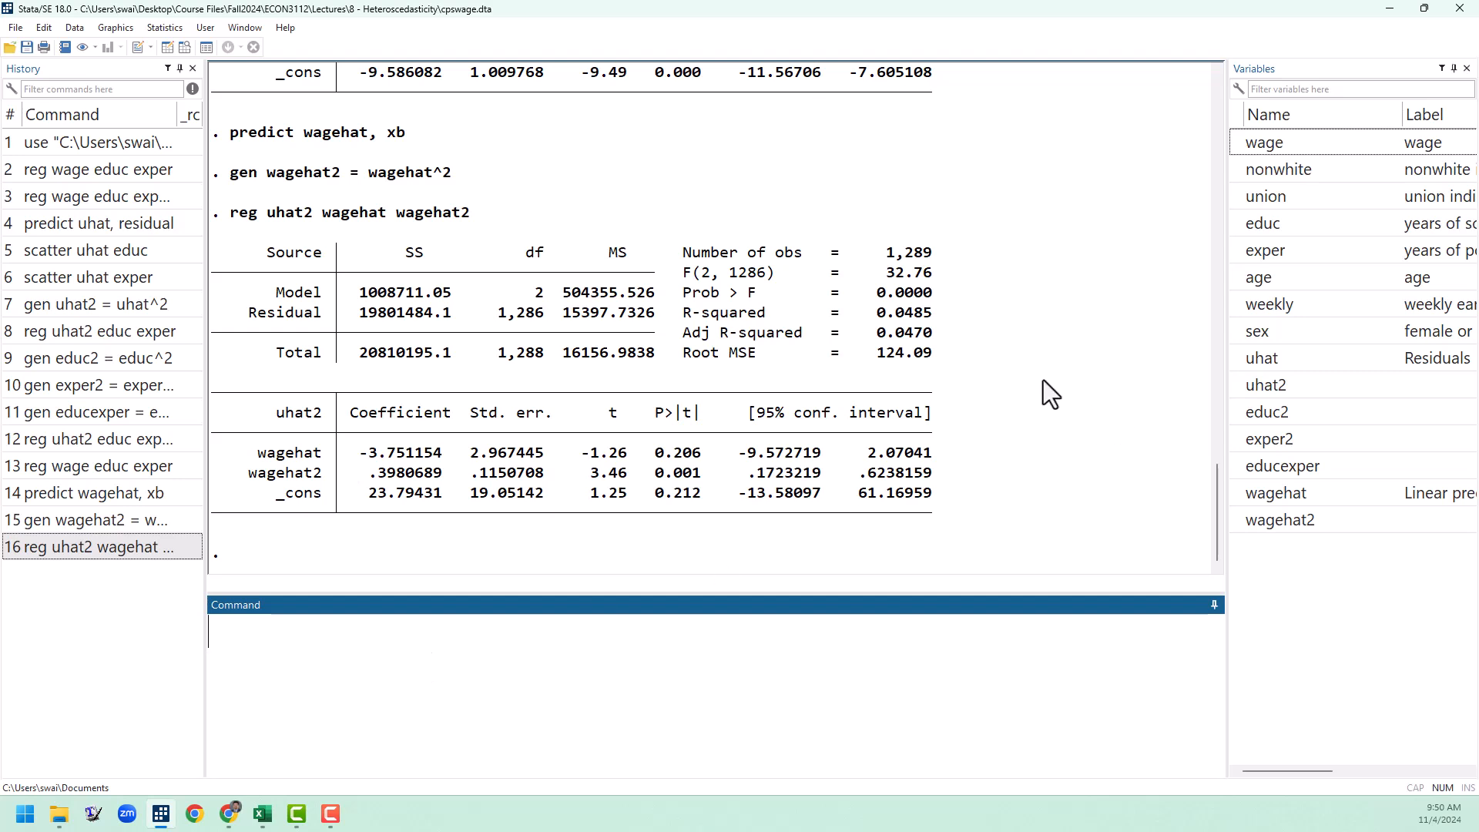
pyautogui.moveTo(934, 273); pyautogui.dragTo(886, 273)
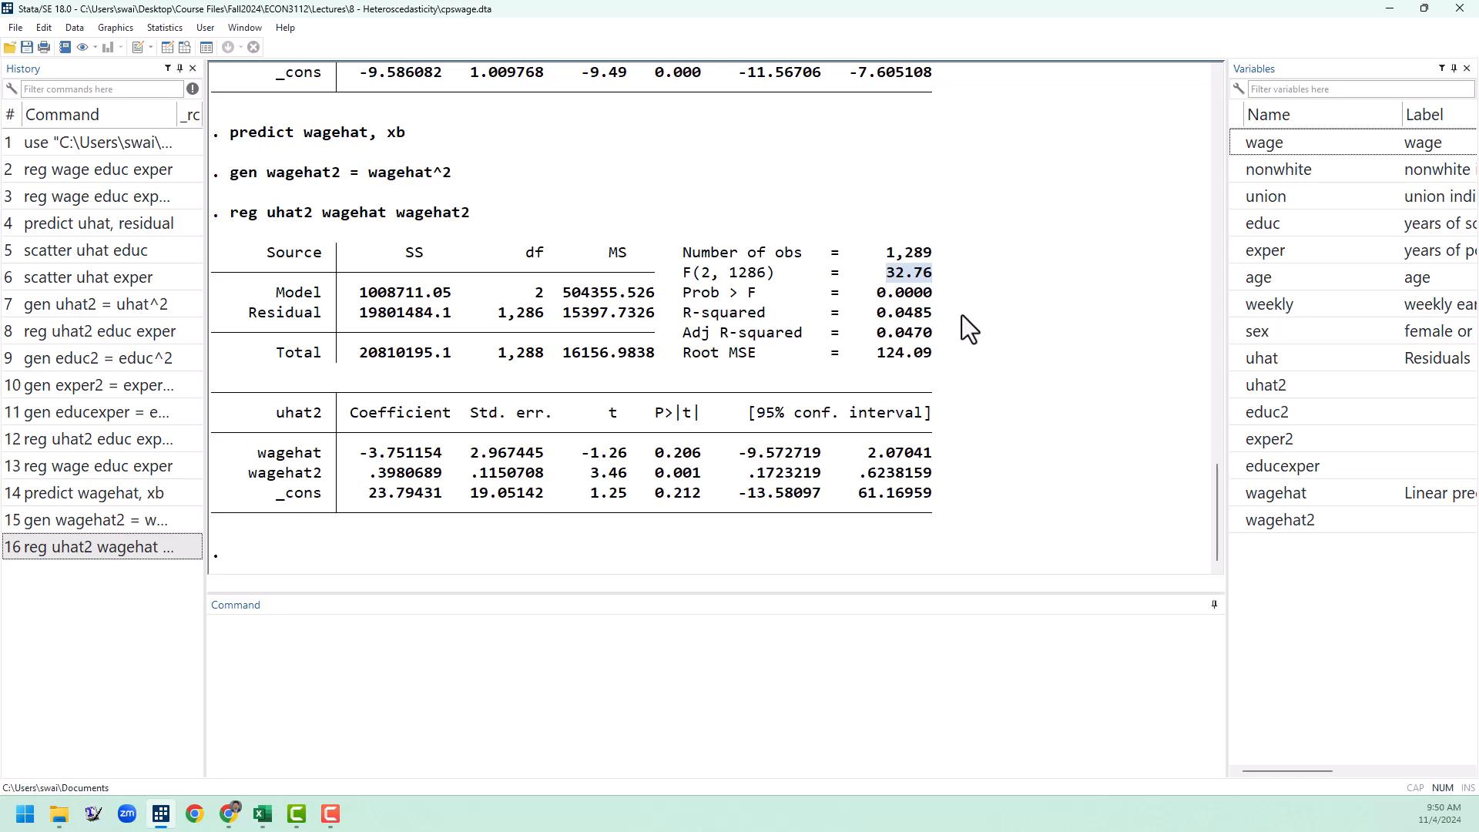
pyautogui.click(999, 335)
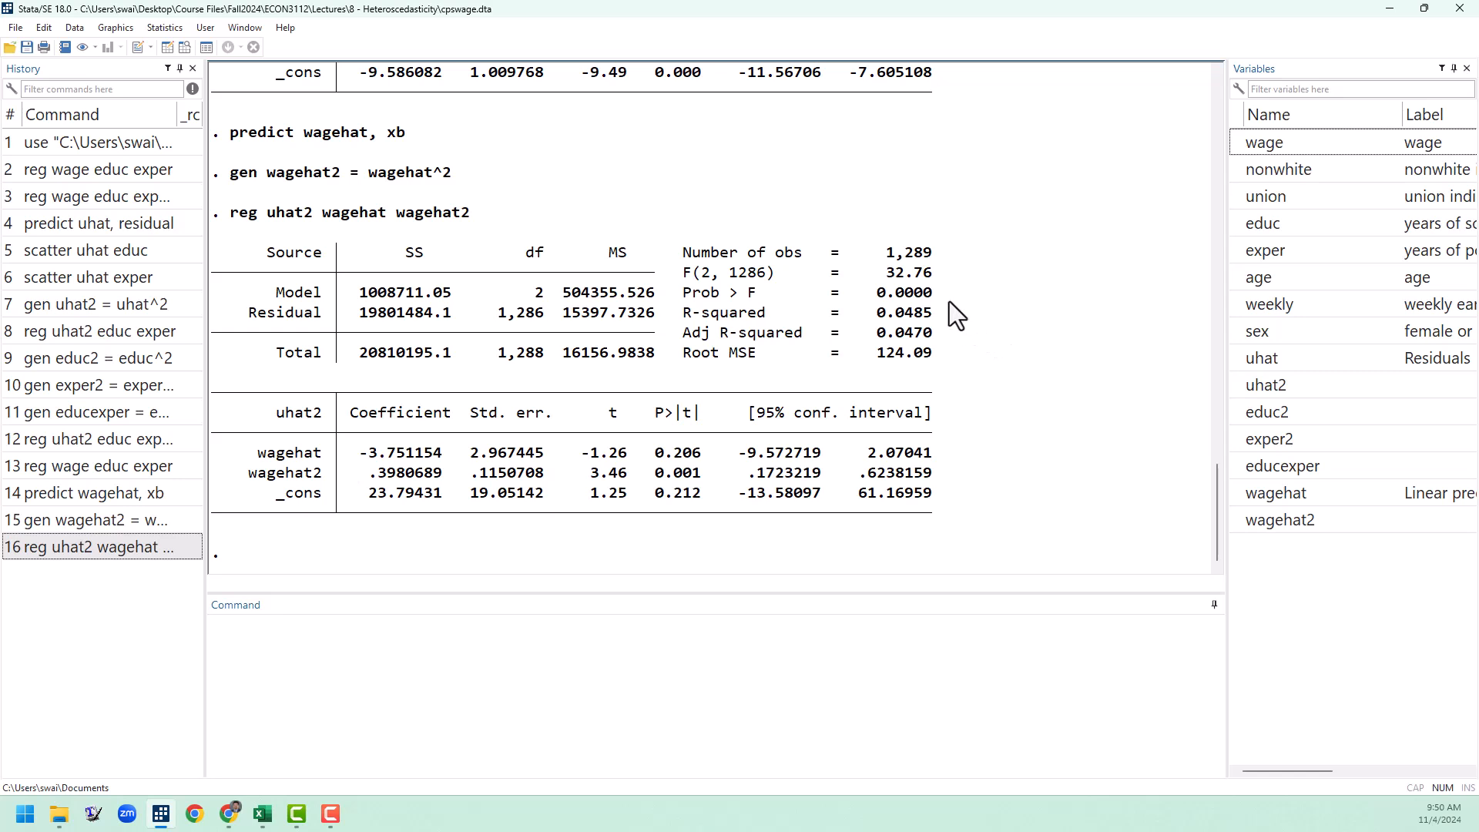